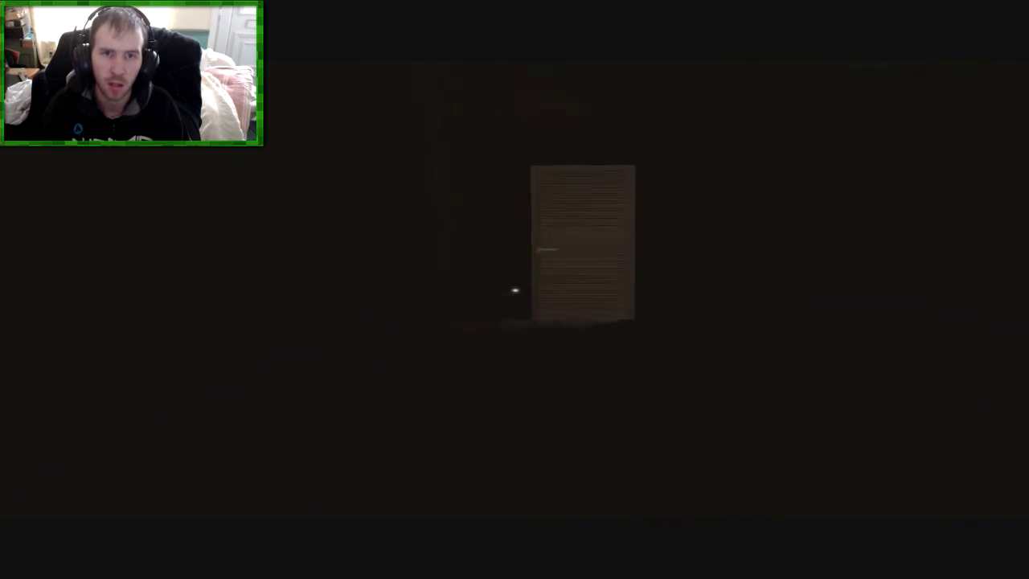
Walk into the dark bathroom and look around the sink and toilet.
{"action": "key", "text": "w"}
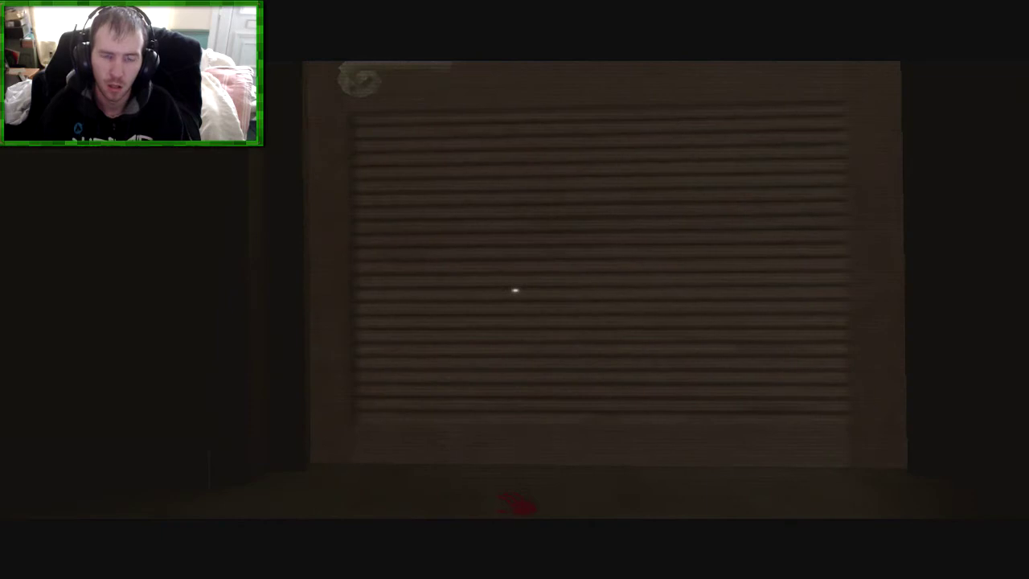
{"action": "key", "text": "w"}
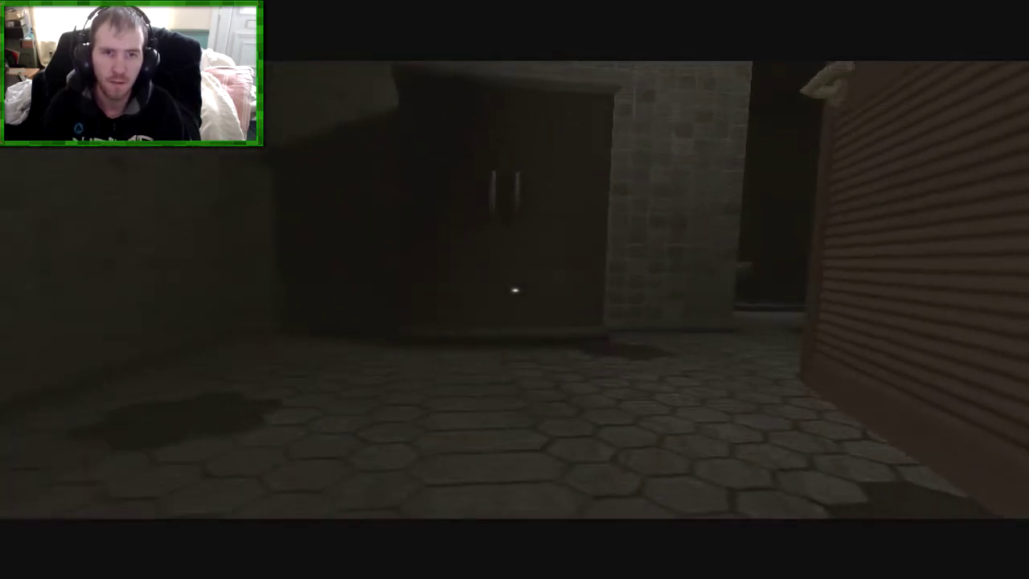
{"action": "key", "text": "w"}
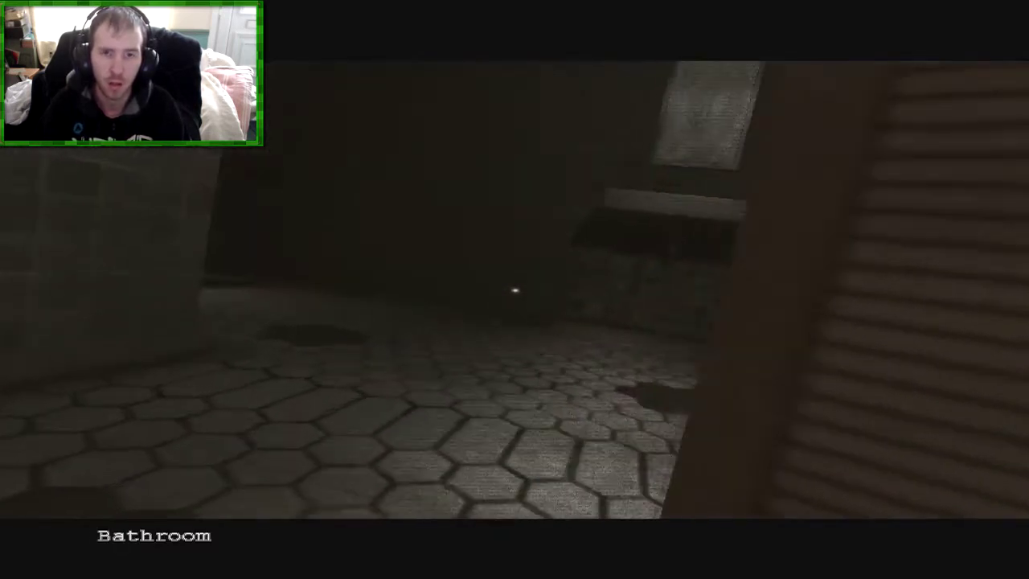
{"action": "key", "text": "w"}
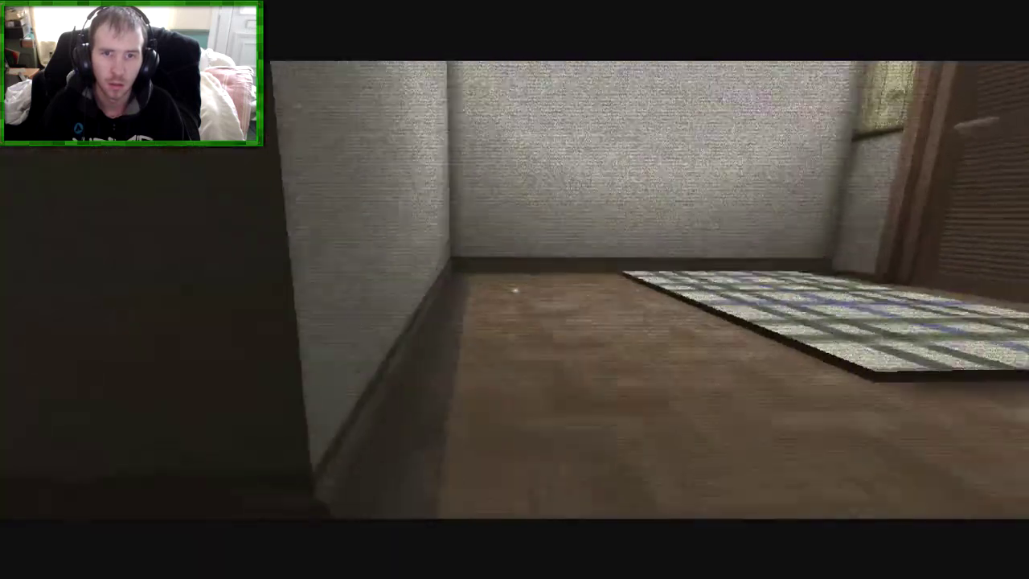
Open the door to the next room, drop the wooden crate and try the bed.
{"action": "key", "text": "w"}
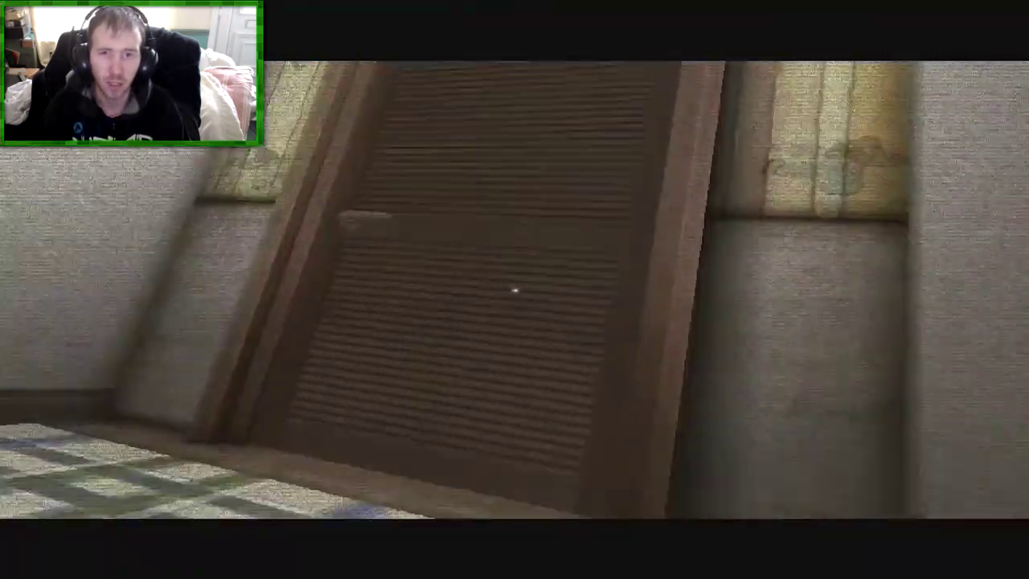
{"action": "key", "text": "s"}
{"action": "key", "text": "e"}
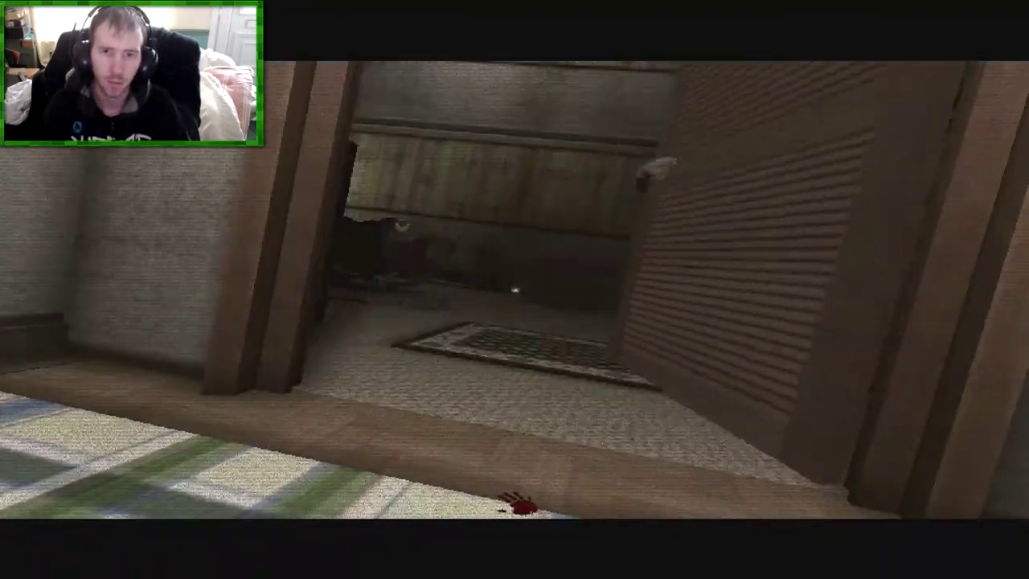
{"action": "key", "text": "w"}
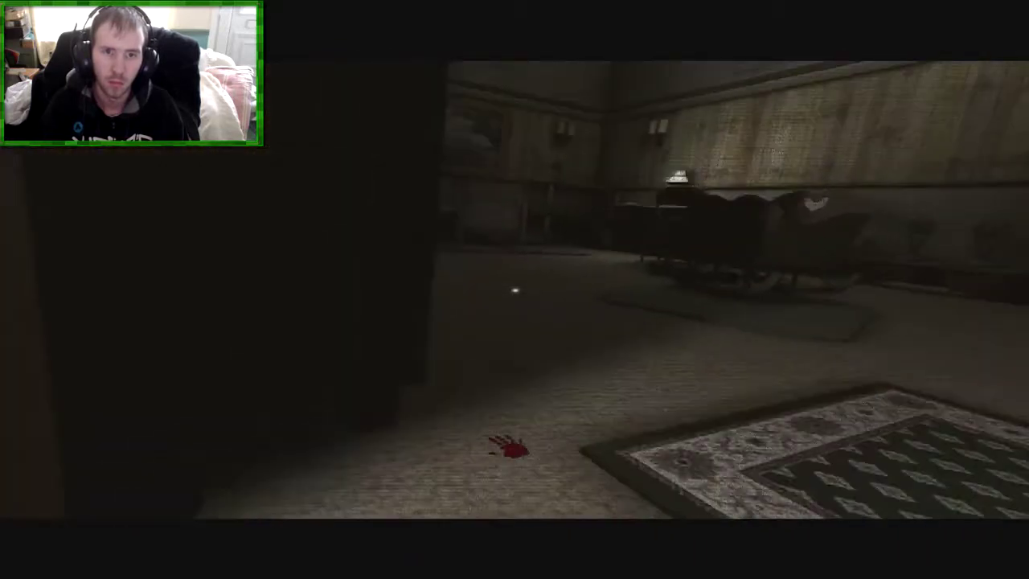
{"action": "key", "text": "w"}
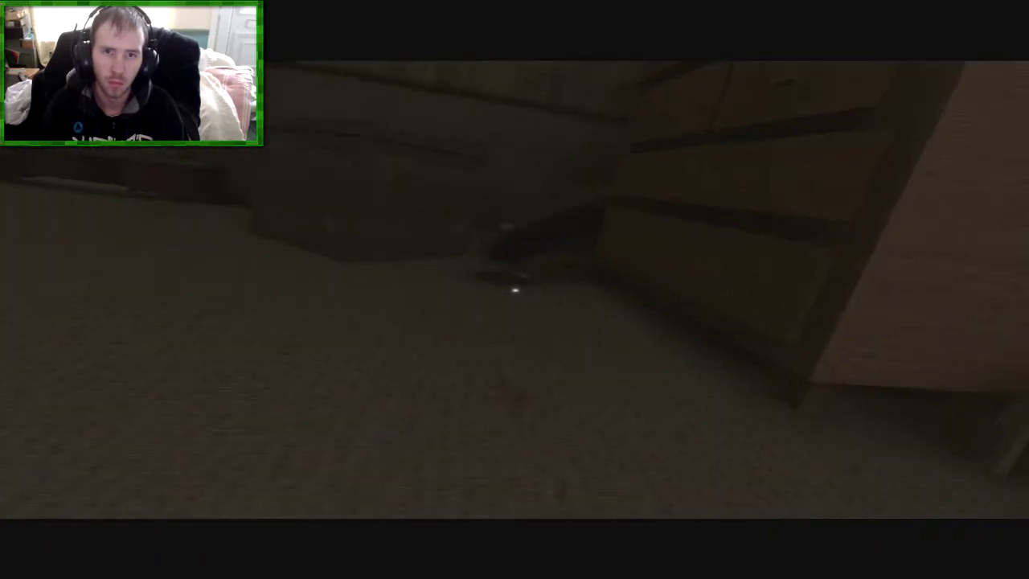
{"action": "key", "text": "w"}
{"action": "key", "text": "w"}
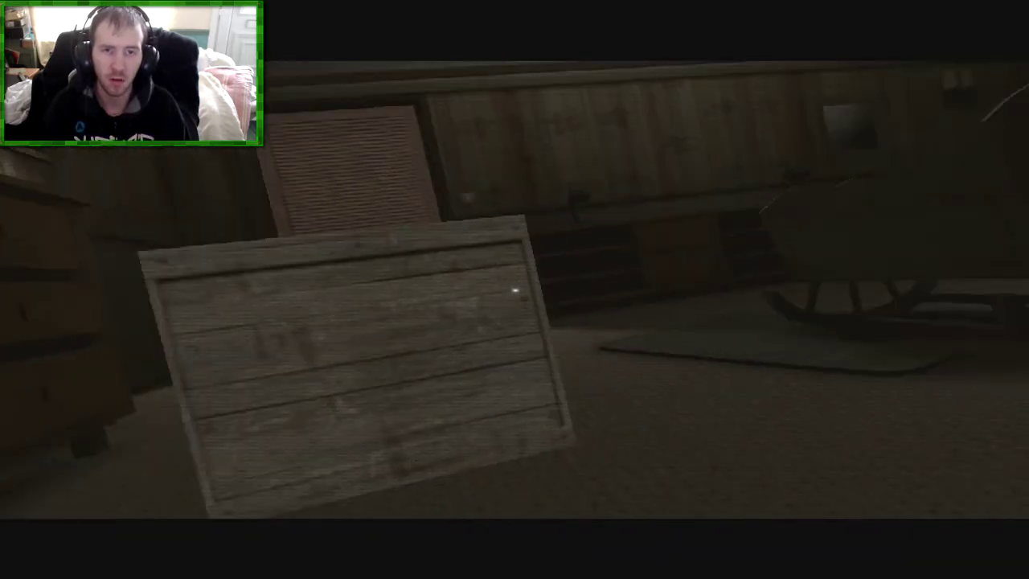
{"action": "left_click", "coordinate": [514, 290]}
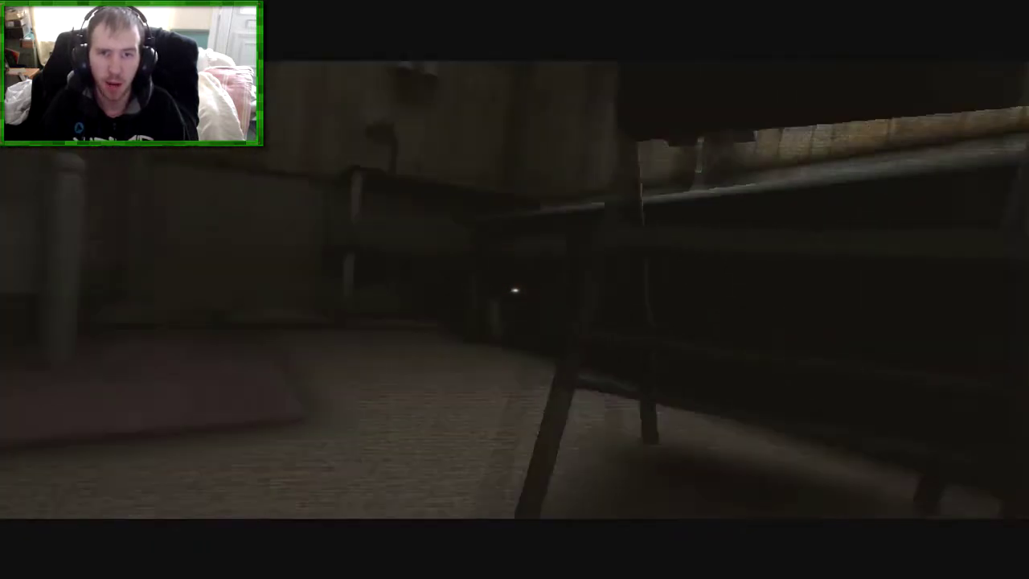
{"action": "left_click", "coordinate": [514, 291]}
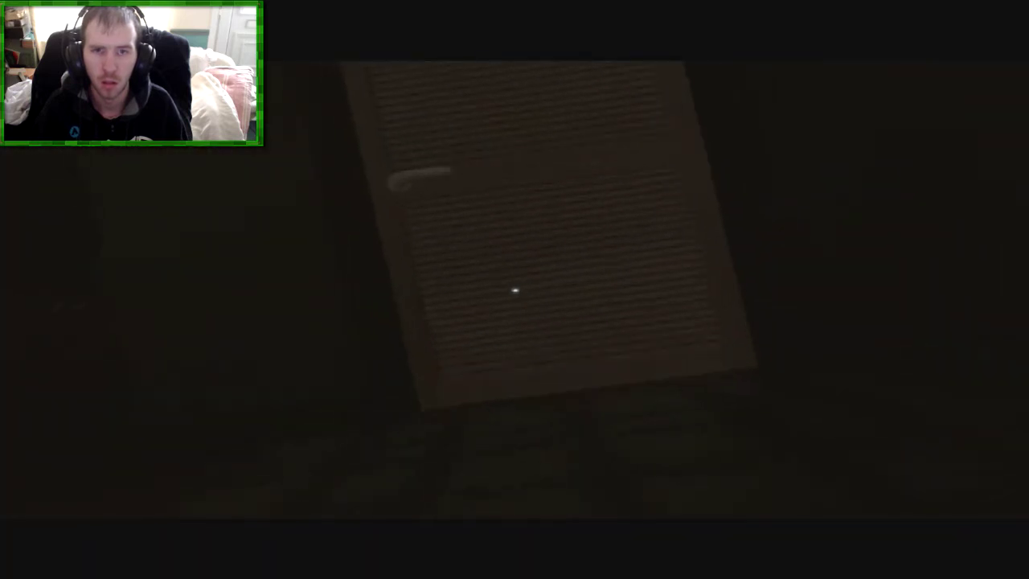
Walk past the shuttered door and flip-chart poster to the white chair.
{"action": "key", "text": "w"}
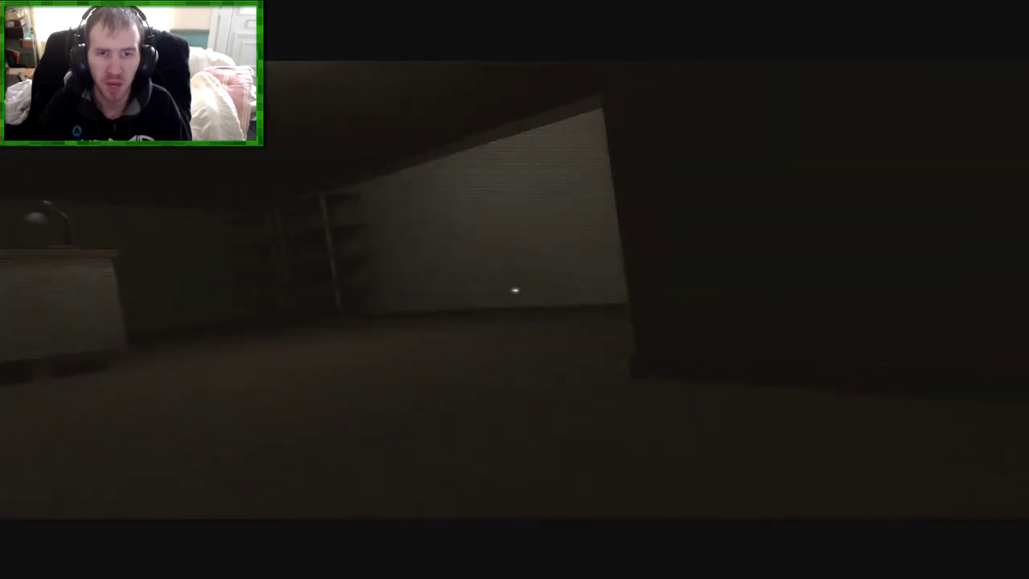
{"action": "key", "text": "w"}
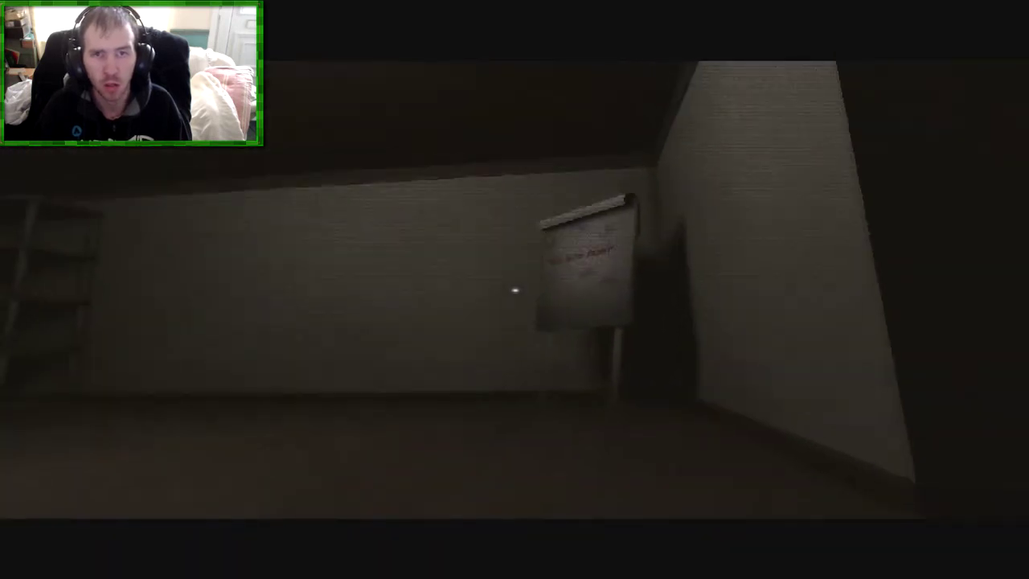
{"action": "key", "text": "w"}
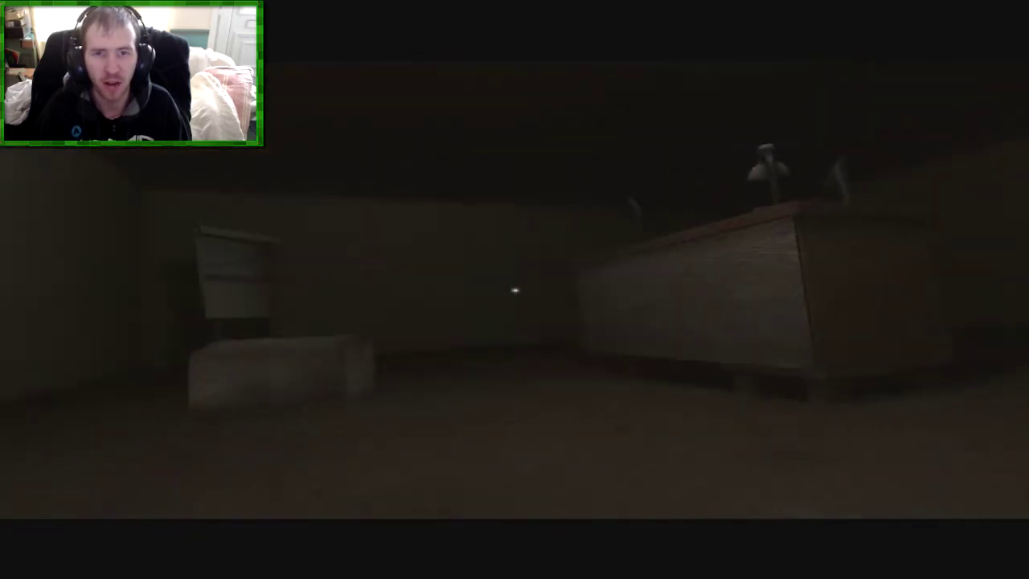
{"action": "key", "text": "w"}
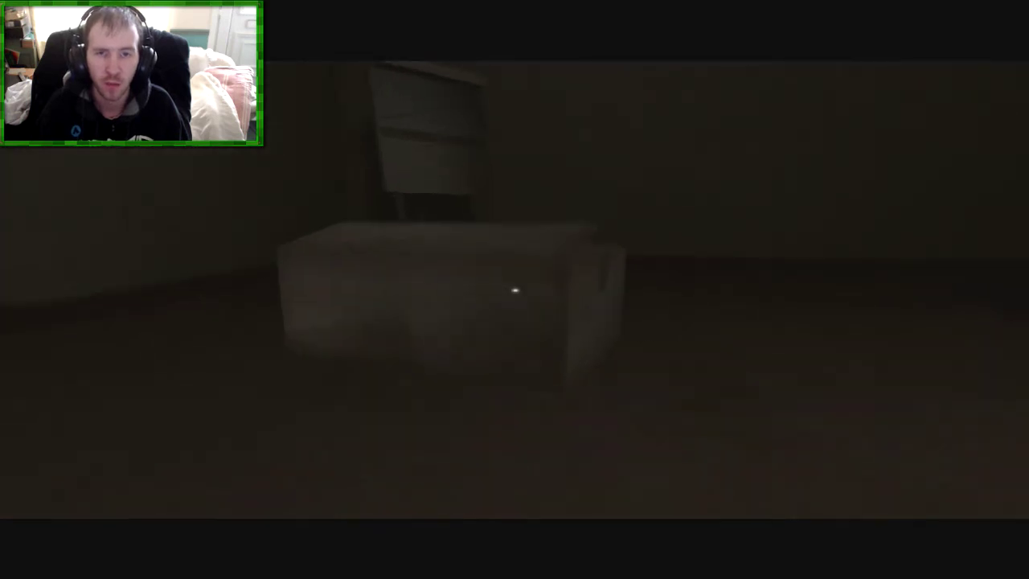
{"action": "key", "text": "w"}
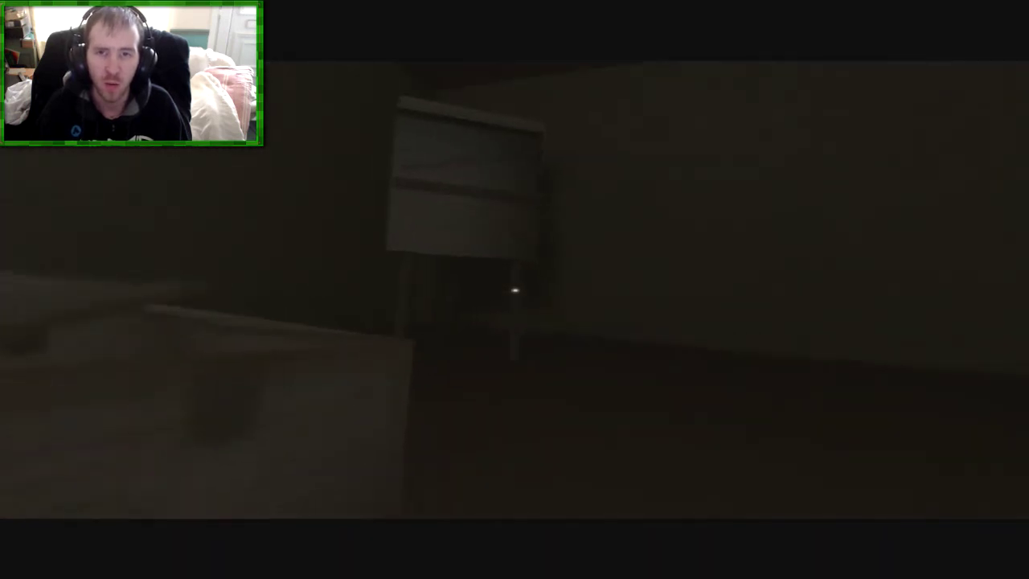
{"action": "key", "text": "w"}
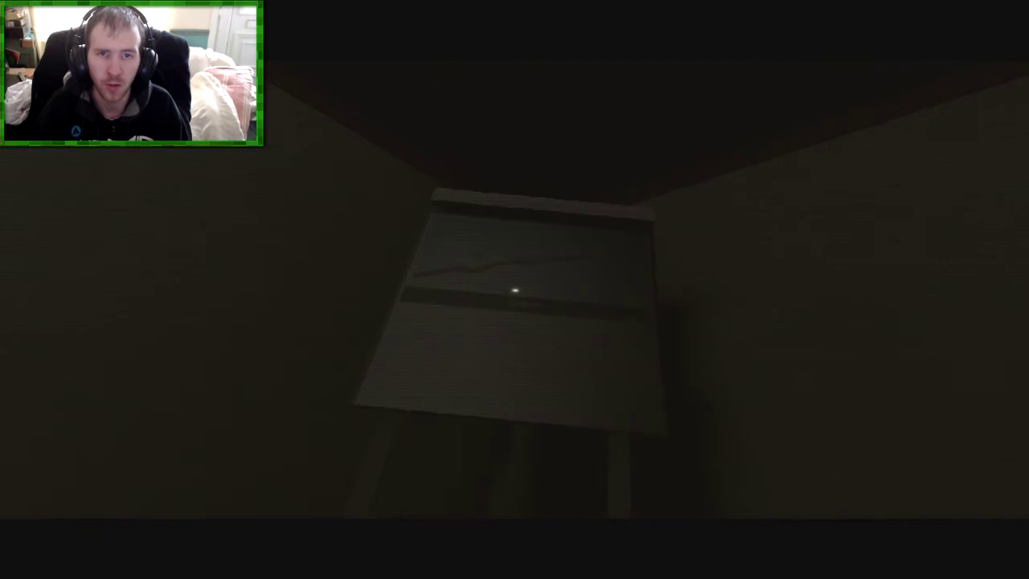
{"action": "left_click_drag", "start_coordinate": [514, 290], "coordinate": [515, 290]}
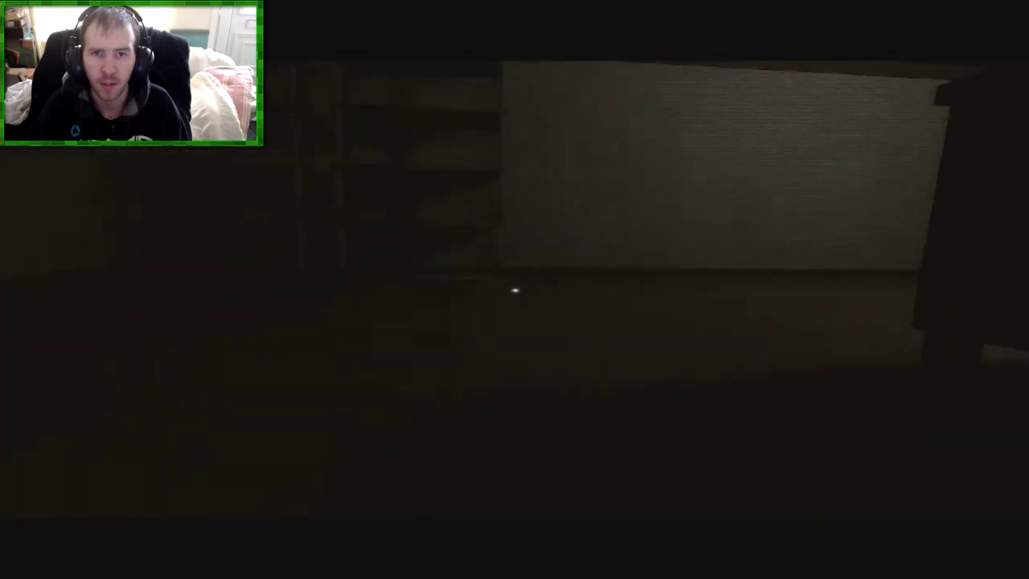
Cross the dark room to the shelf, then head toward the whiteboard and table.
{"action": "key", "text": "w"}
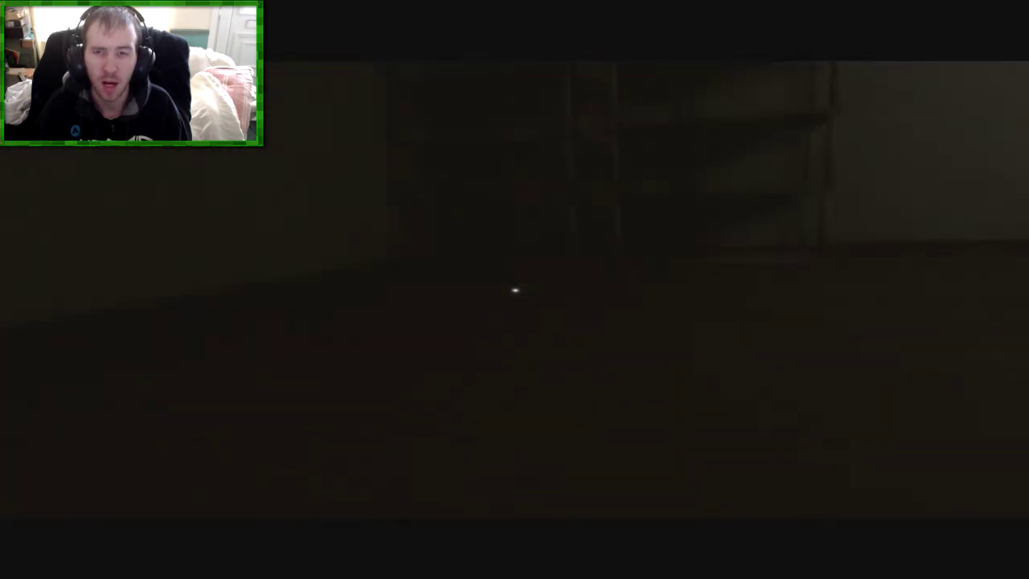
{"action": "key", "text": "w"}
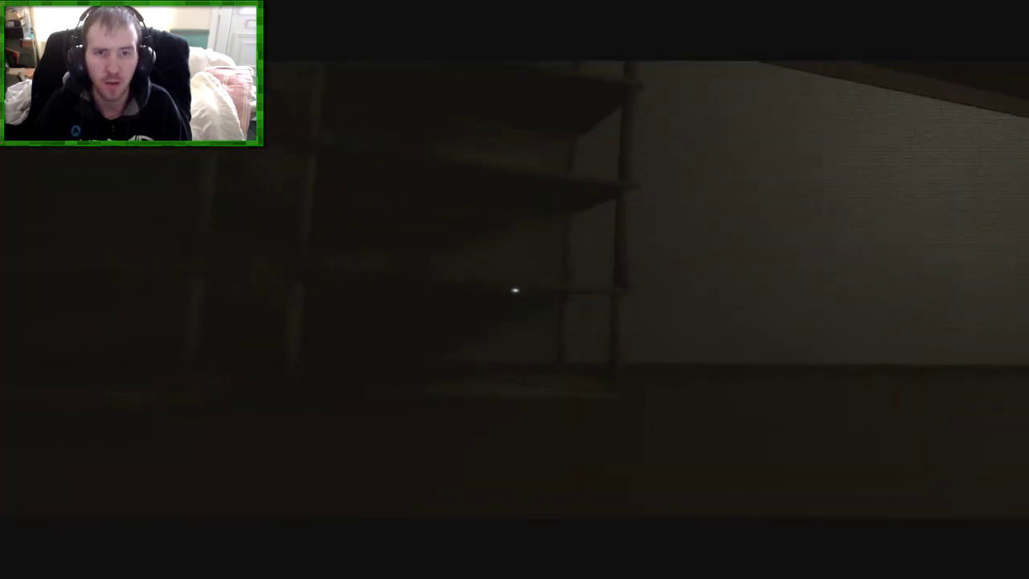
{"action": "key", "text": "w"}
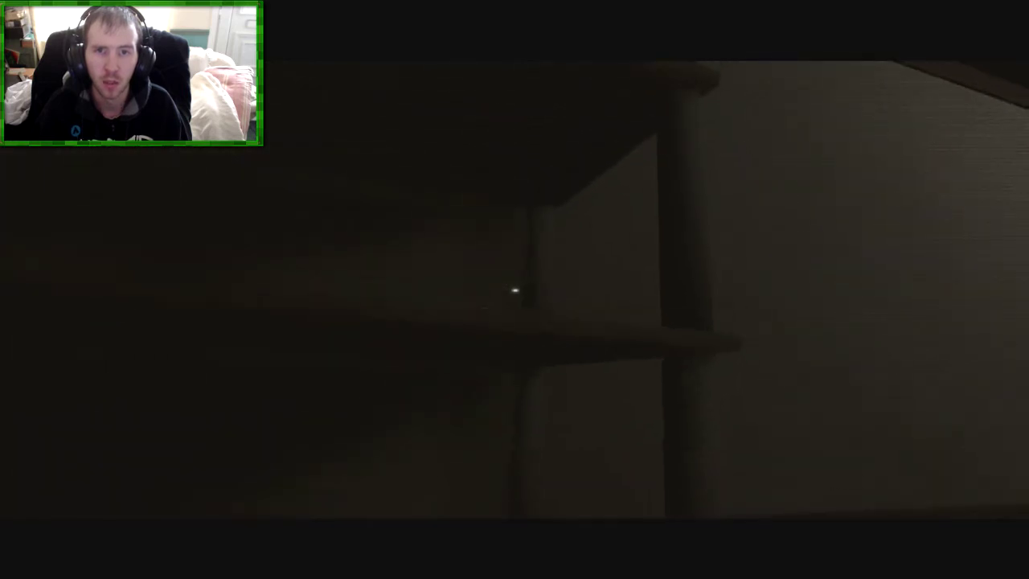
{"action": "key", "text": "w"}
{"action": "key", "text": "w"}
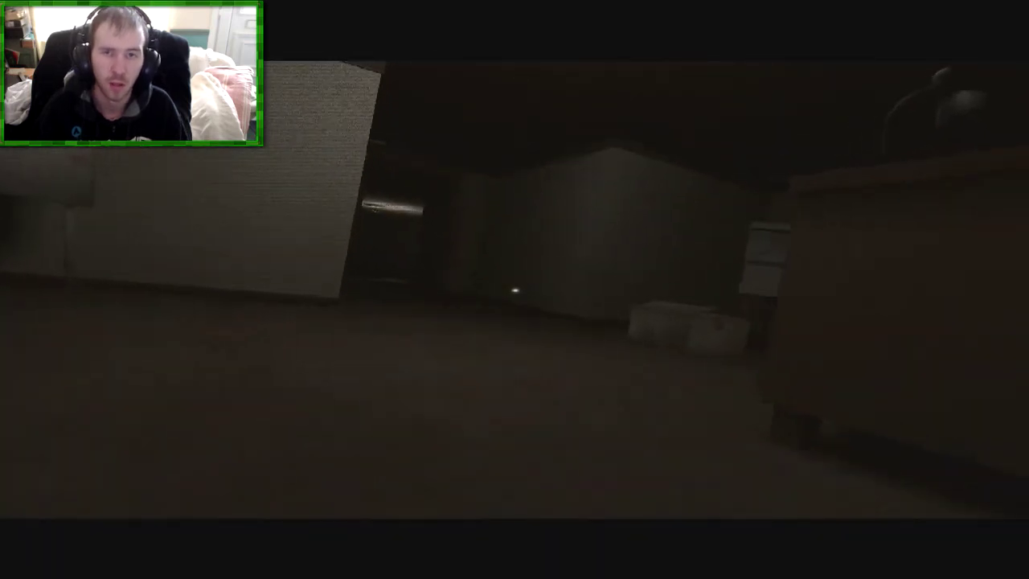
{"action": "key", "text": "w"}
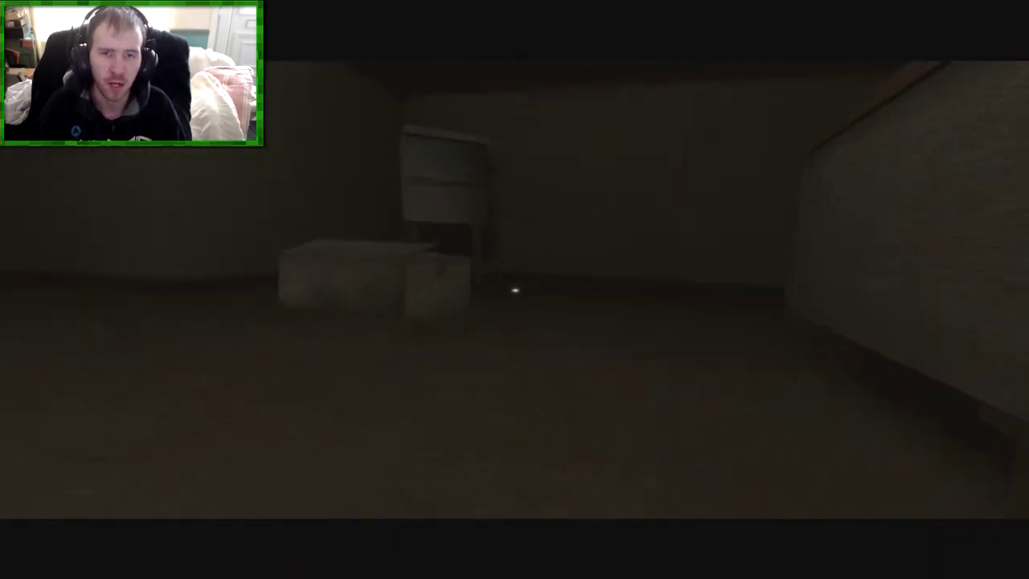
{"action": "key", "text": "w"}
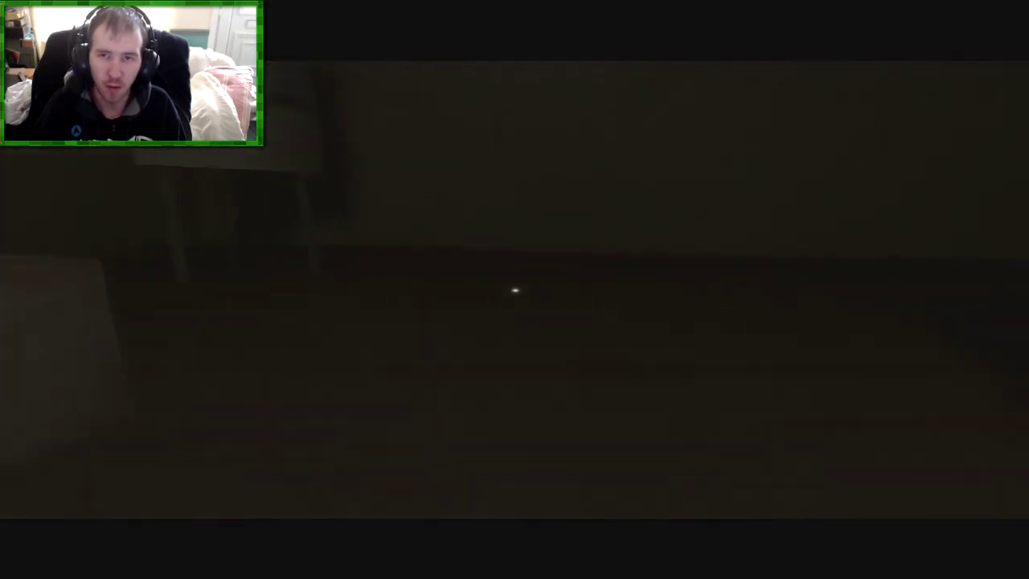
{"action": "key", "text": "w"}
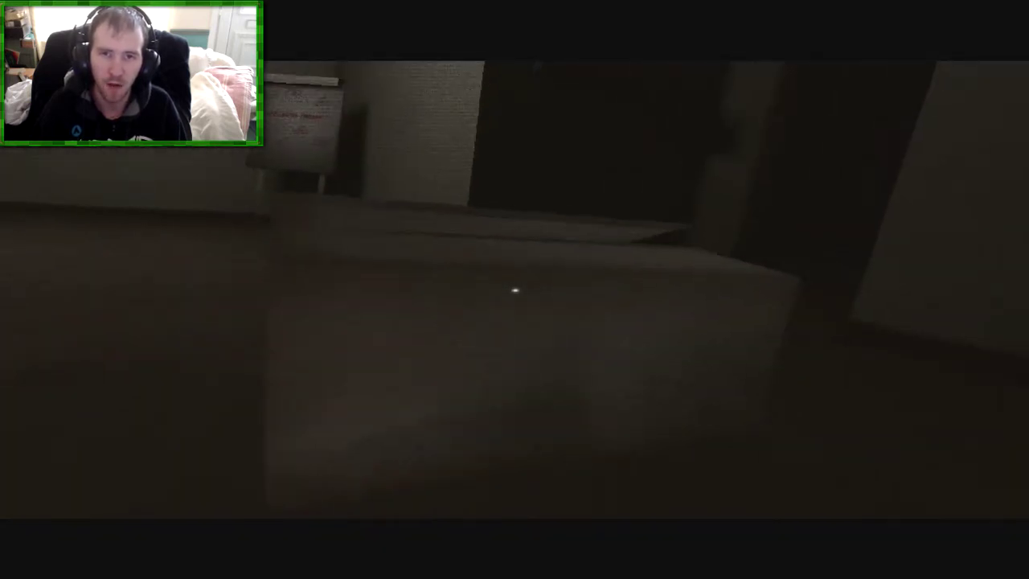
{"action": "key", "text": "w"}
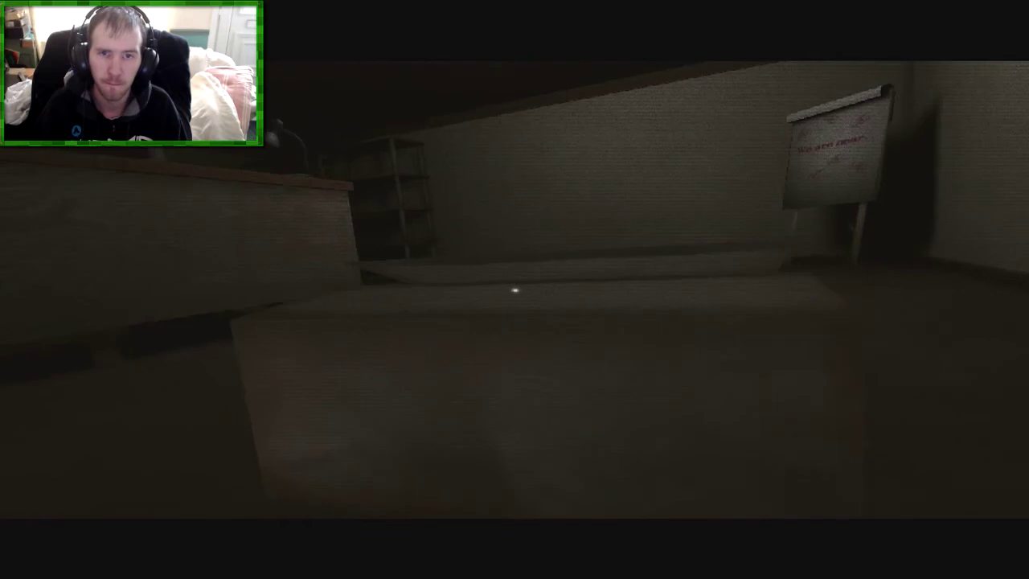
{"action": "key", "text": "w"}
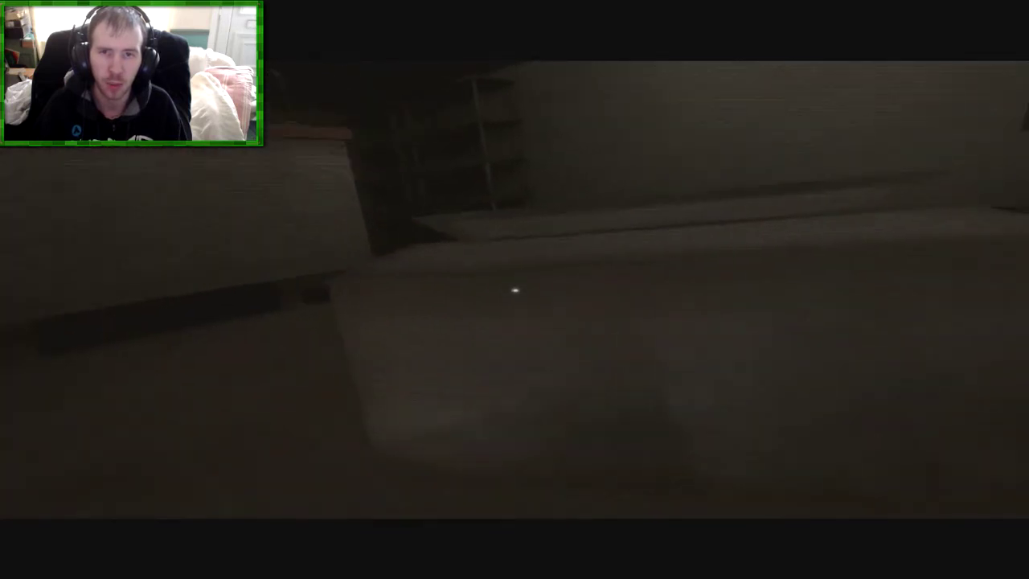
Circle the white table and turn back toward the shelf.
{"action": "key", "text": "w"}
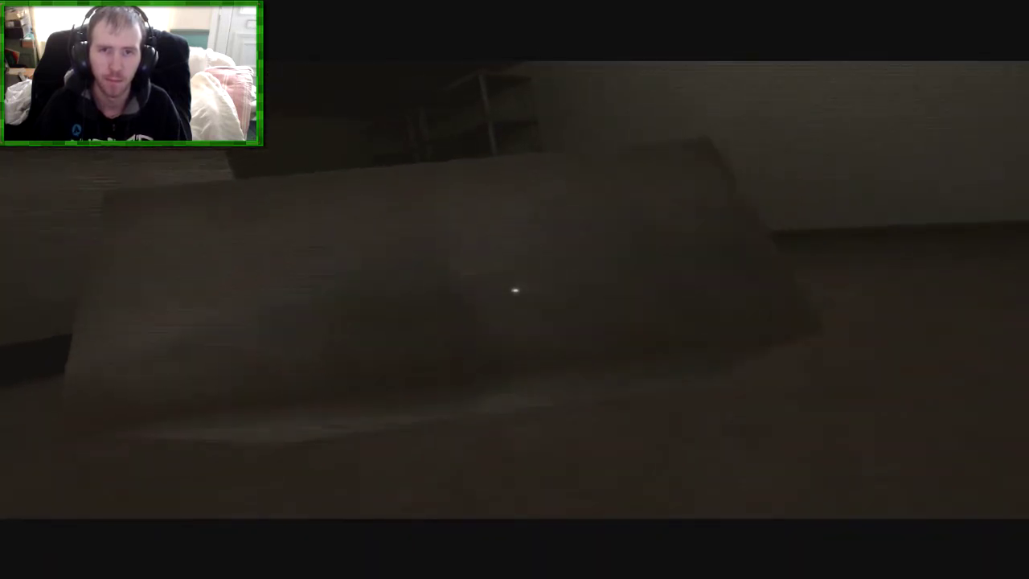
{"action": "key", "text": "w"}
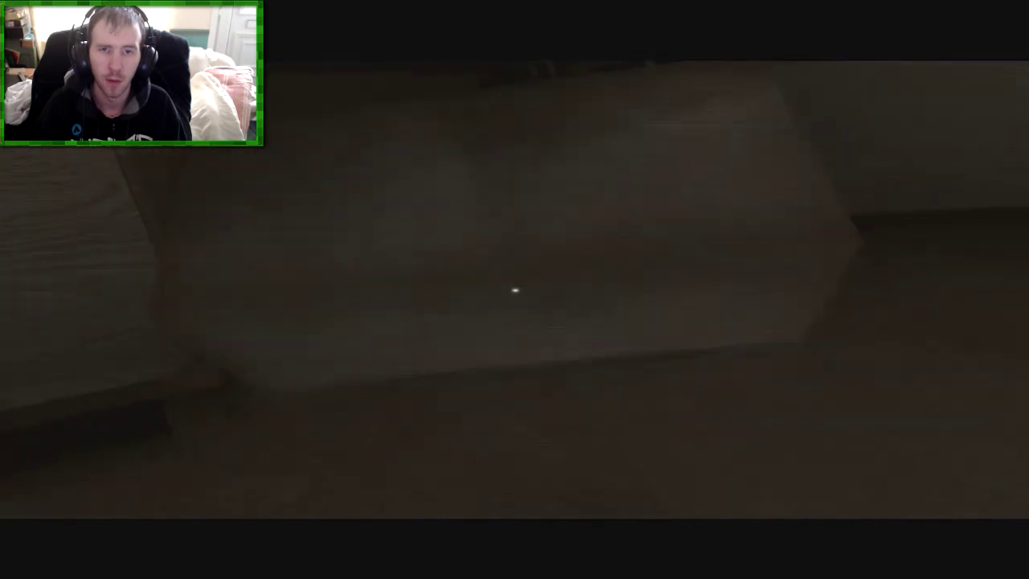
{"action": "key", "text": "w"}
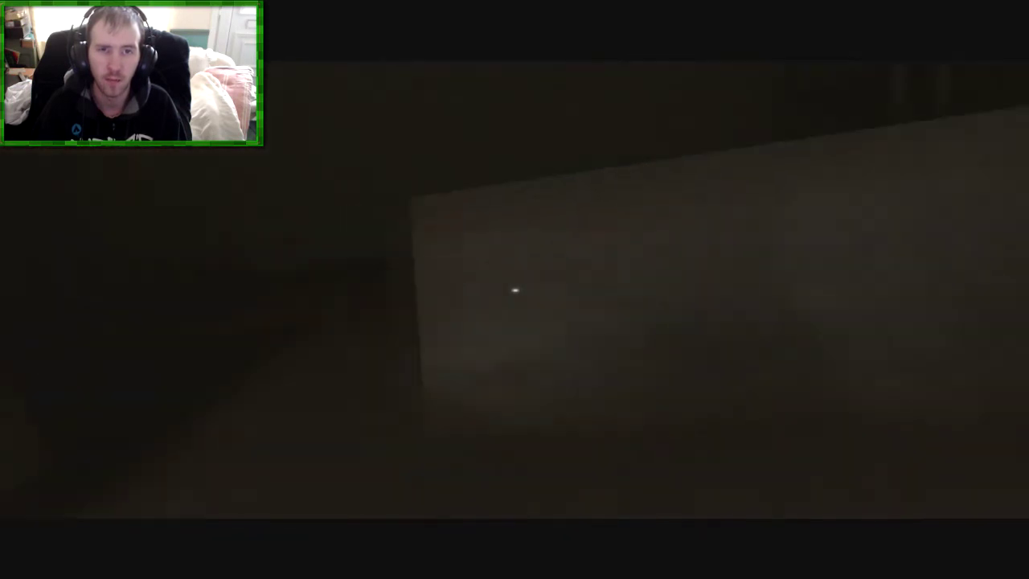
{"action": "key", "text": "w"}
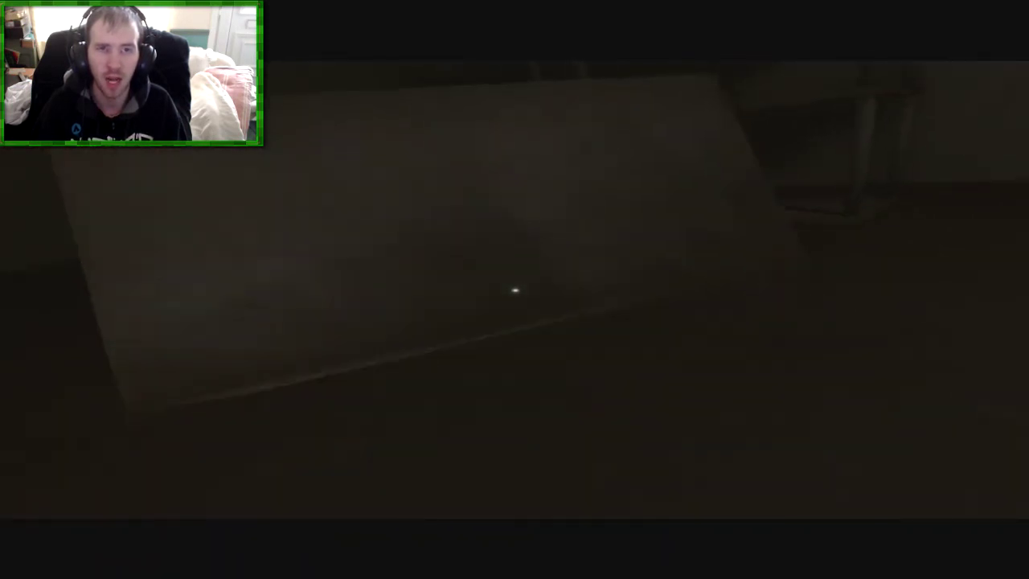
{"action": "key", "text": "w"}
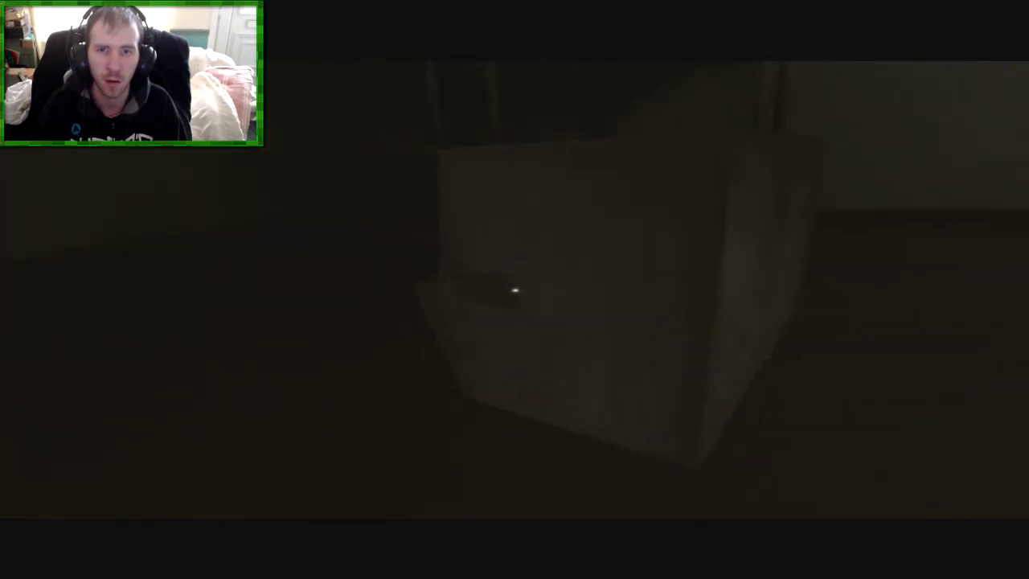
{"action": "key", "text": "w"}
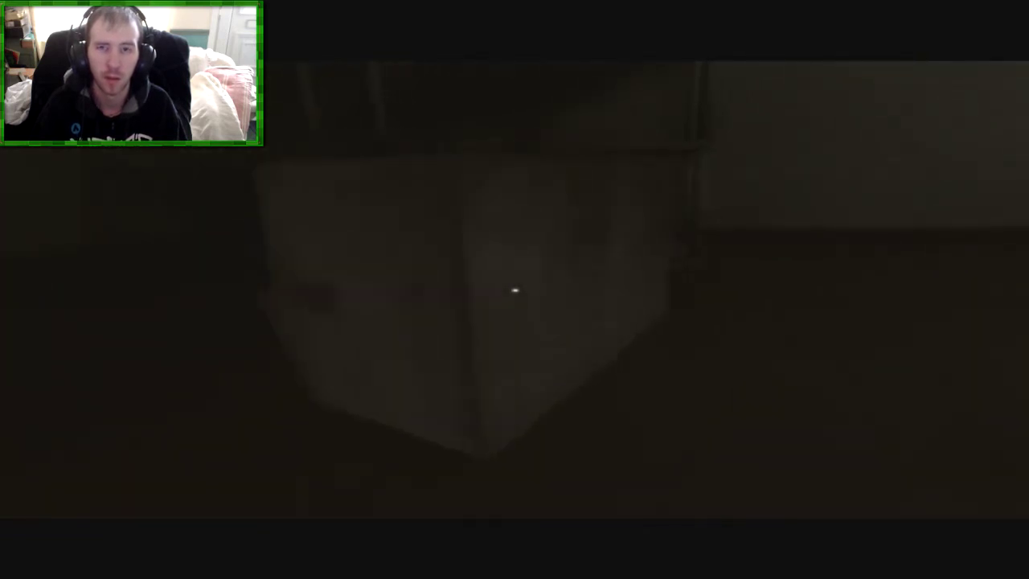
{"action": "left_click_drag", "start_coordinate": [515, 290], "coordinate": [514, 290]}
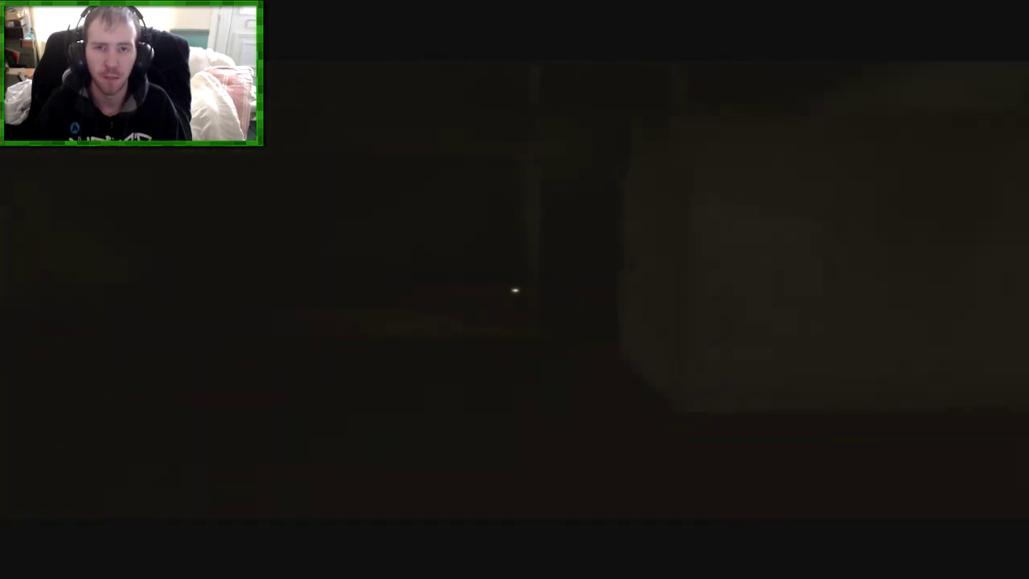
Search around the box and ladder-like shelves, spotting the Washroom key.
{"action": "key", "text": "w"}
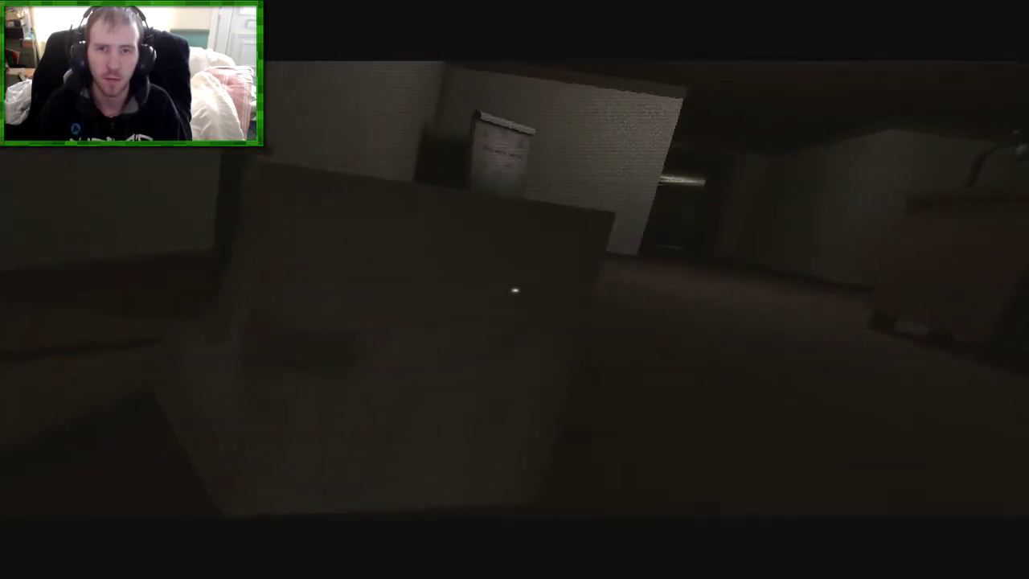
{"action": "key", "text": "w"}
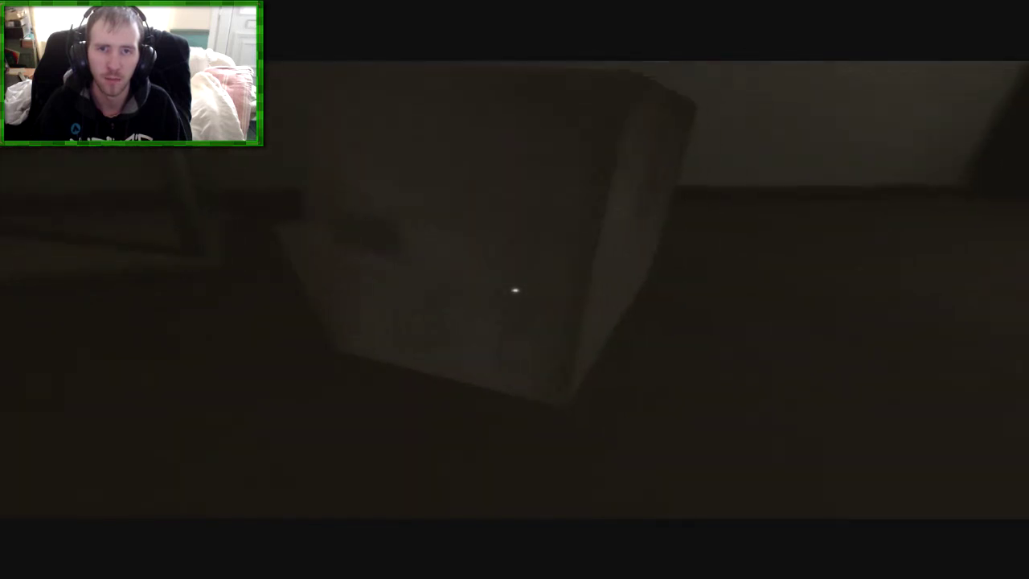
{"action": "key", "text": "w"}
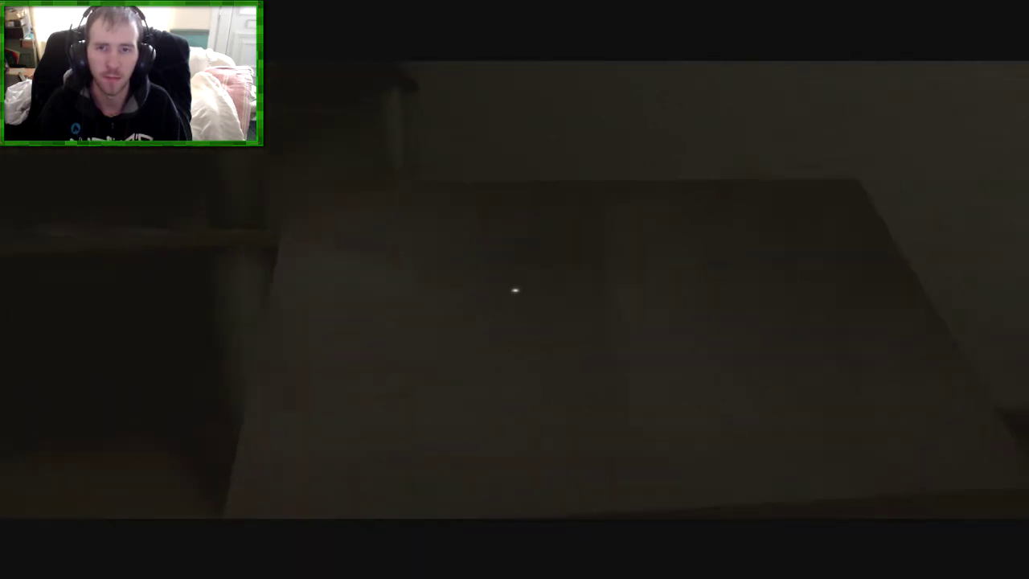
{"action": "key", "text": "w"}
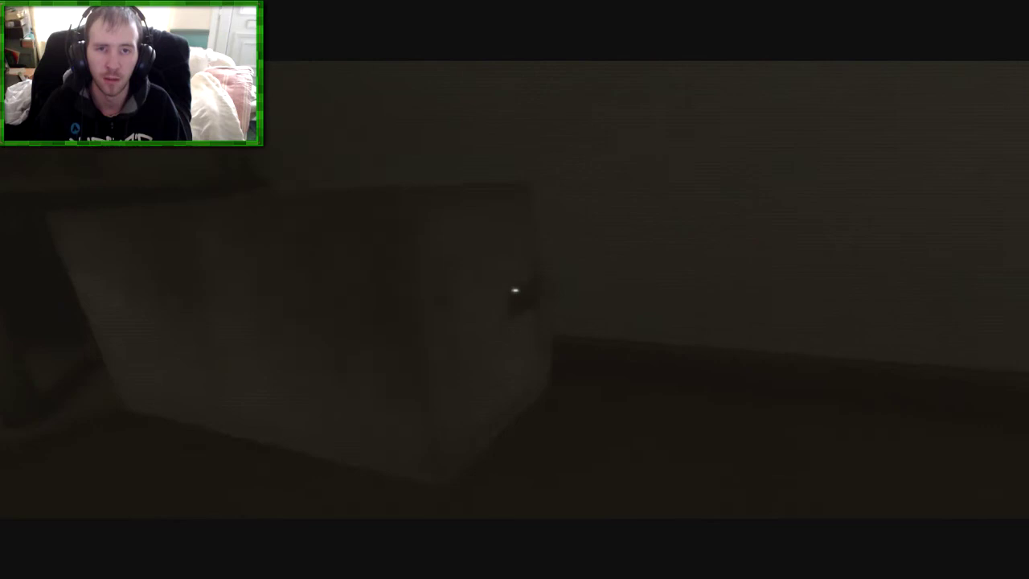
{"action": "key", "text": "w"}
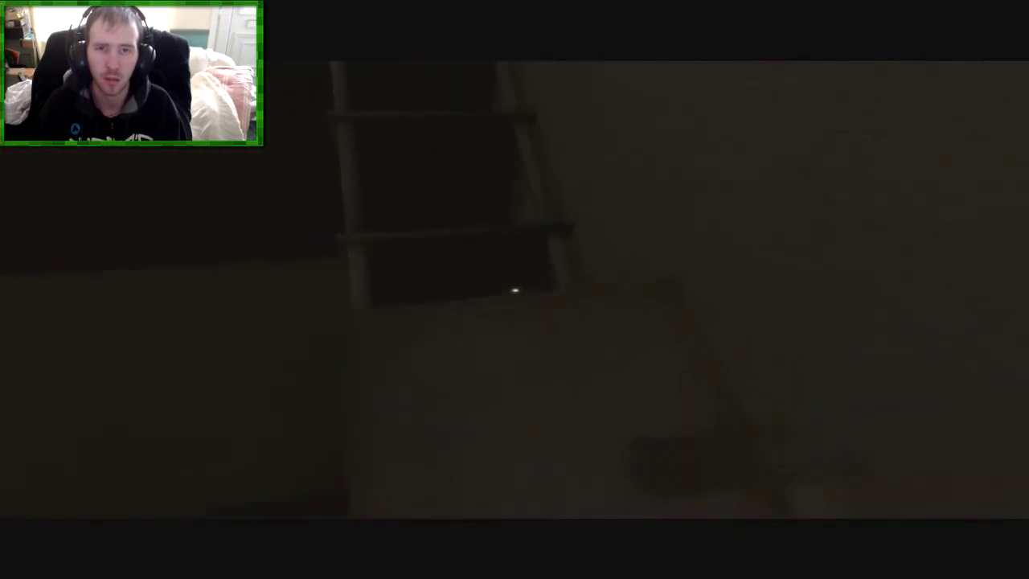
{"action": "key", "text": "w"}
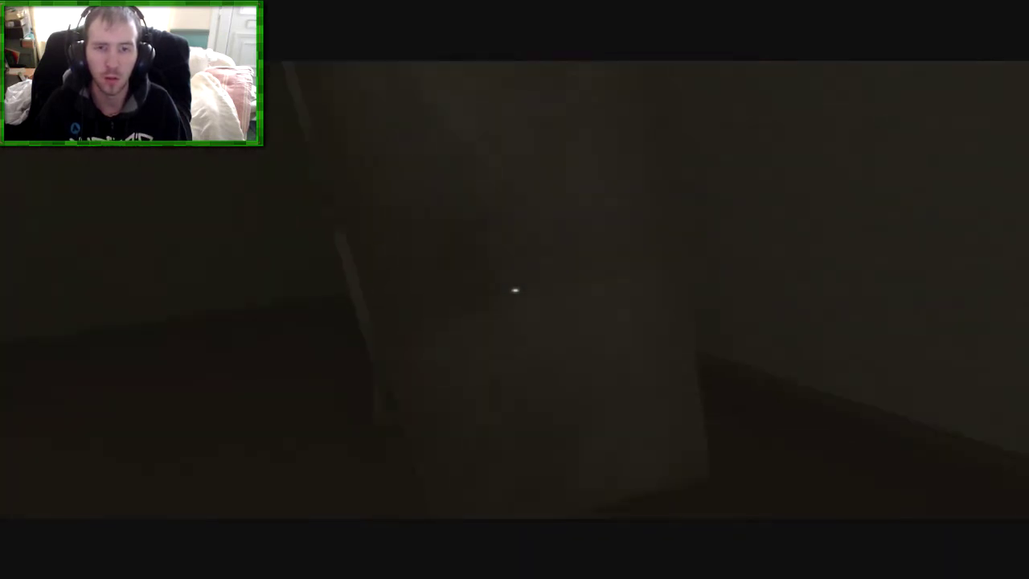
{"action": "key", "text": "w"}
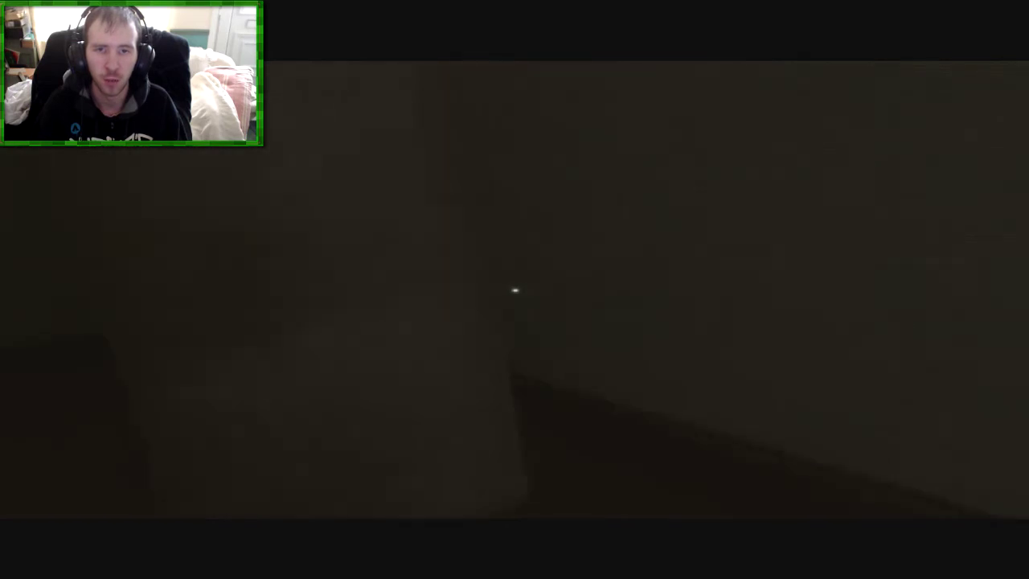
{"action": "key", "text": "w"}
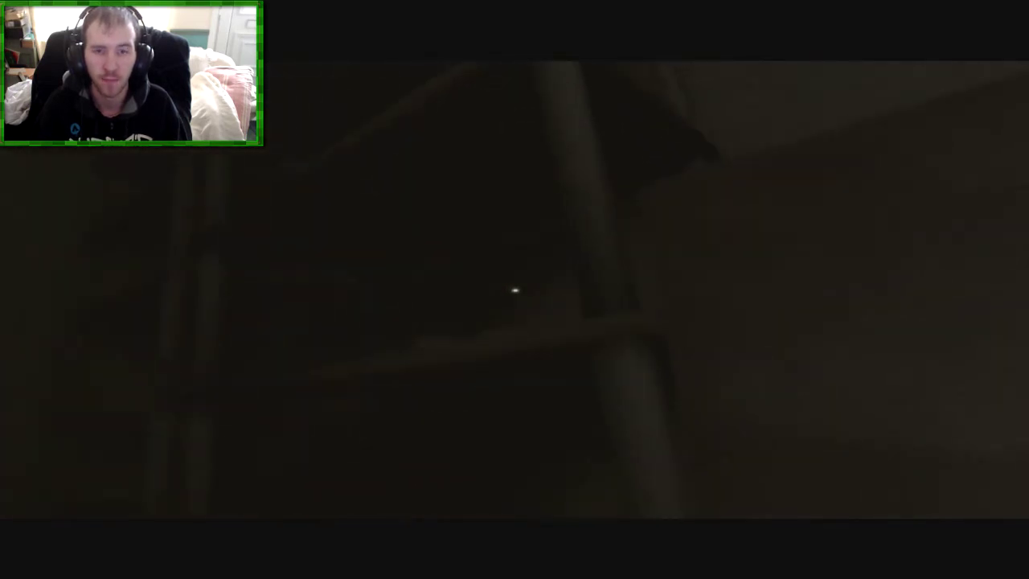
{"action": "key", "text": "w"}
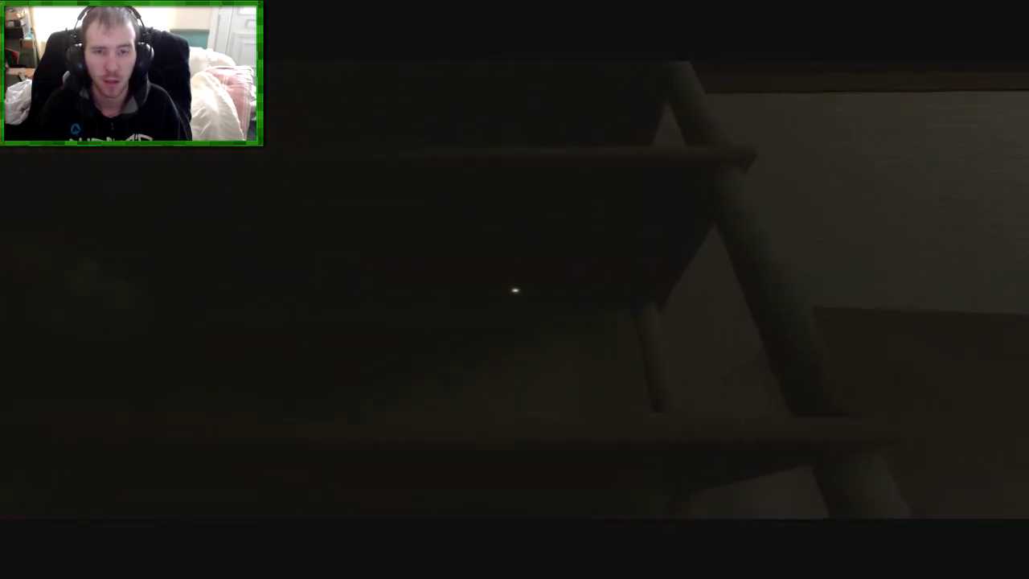
{"action": "key", "text": "w"}
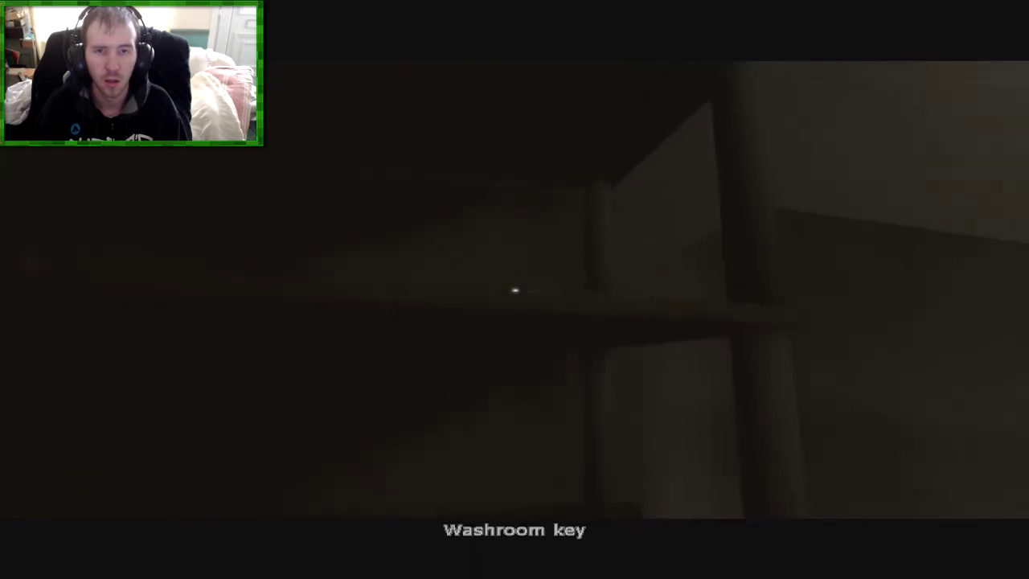
{"action": "key", "text": "w"}
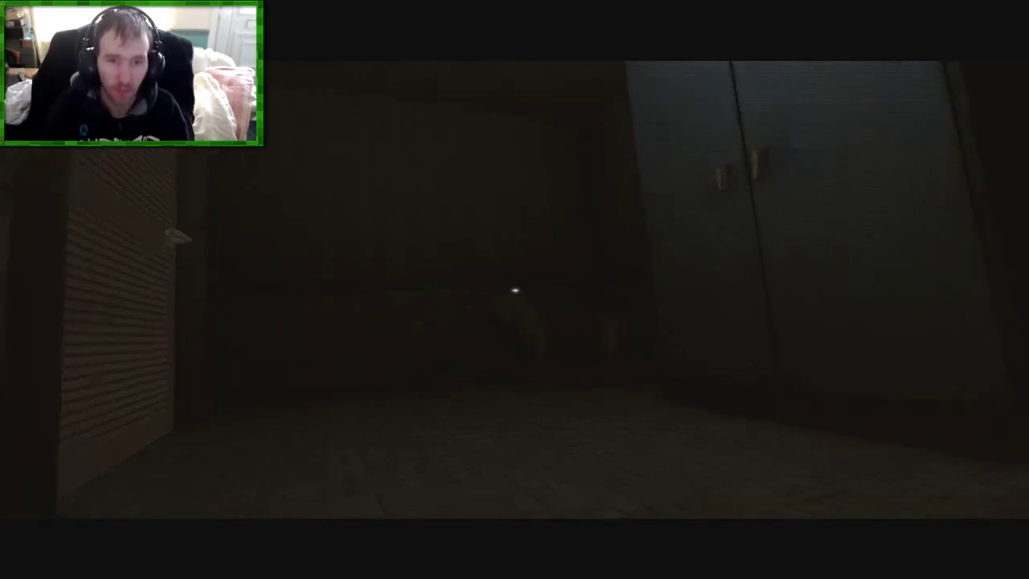
Approach the shutter door, then open the door ahead and enter the kitchen.
{"action": "key", "text": "w"}
{"action": "key", "text": "w"}
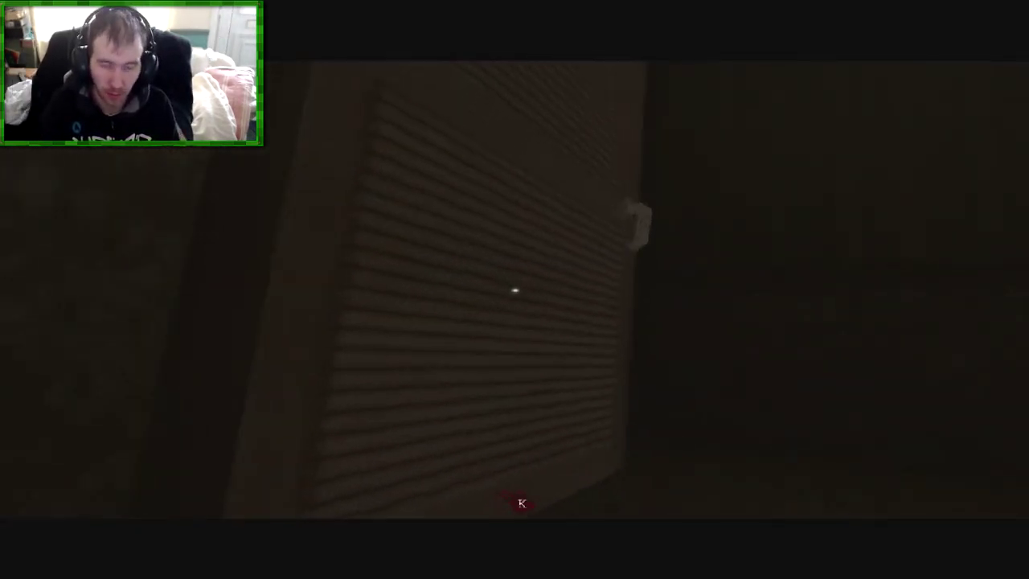
{"action": "key", "text": "s"}
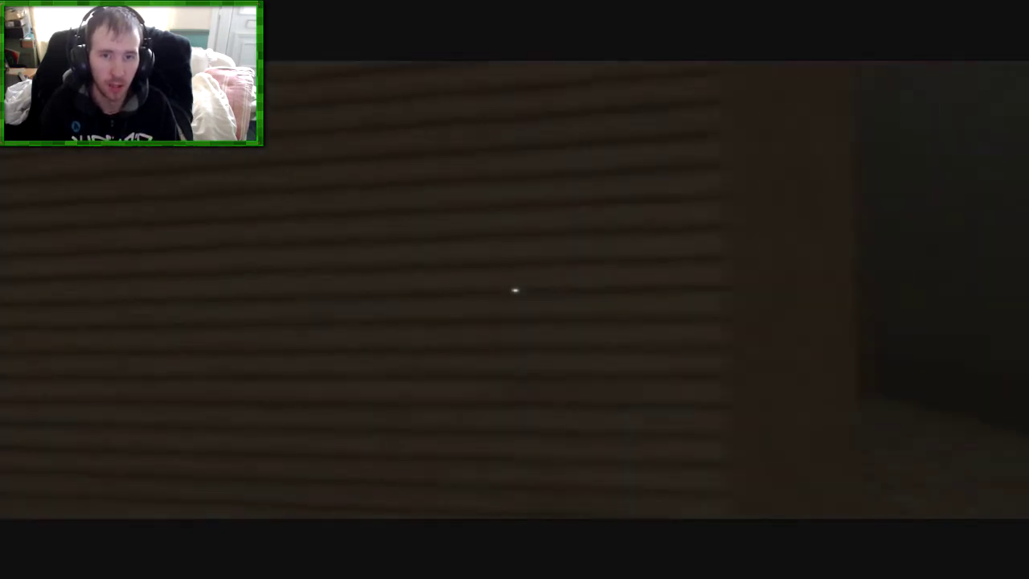
{"action": "key", "text": "w"}
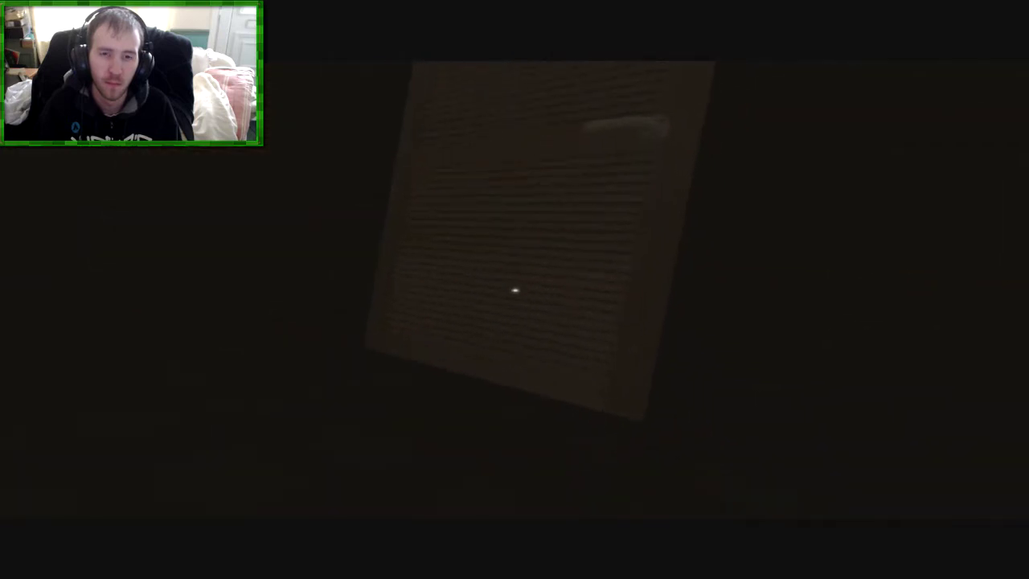
{"action": "left_click", "coordinate": [515, 290]}
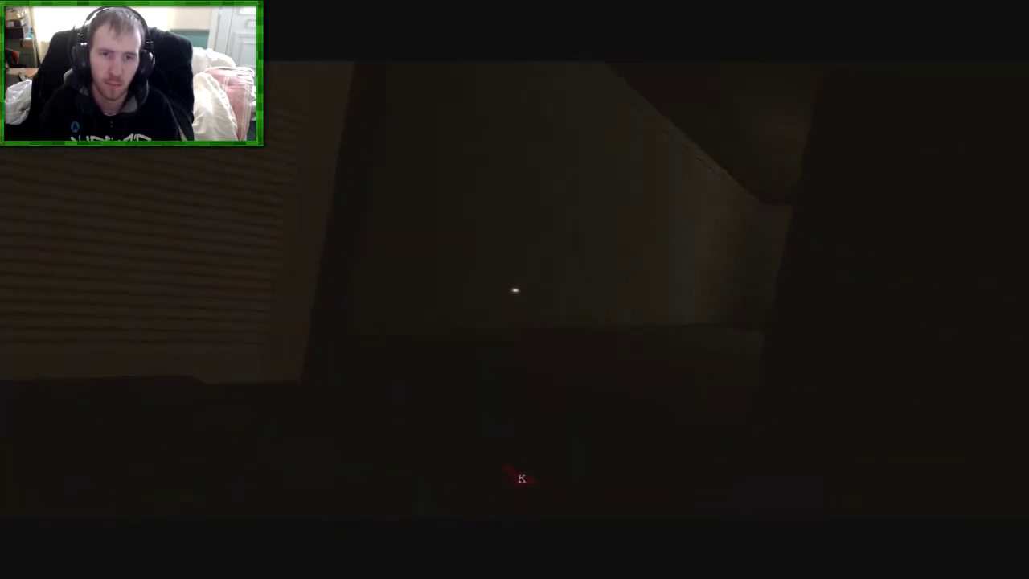
{"action": "left_click", "coordinate": [514, 290]}
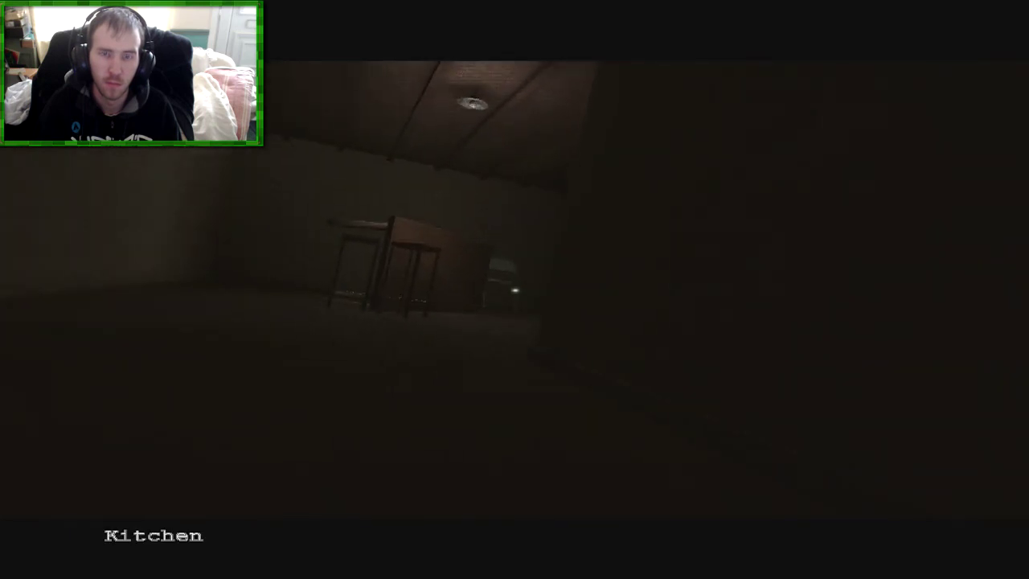
{"action": "left_click", "coordinate": [515, 289]}
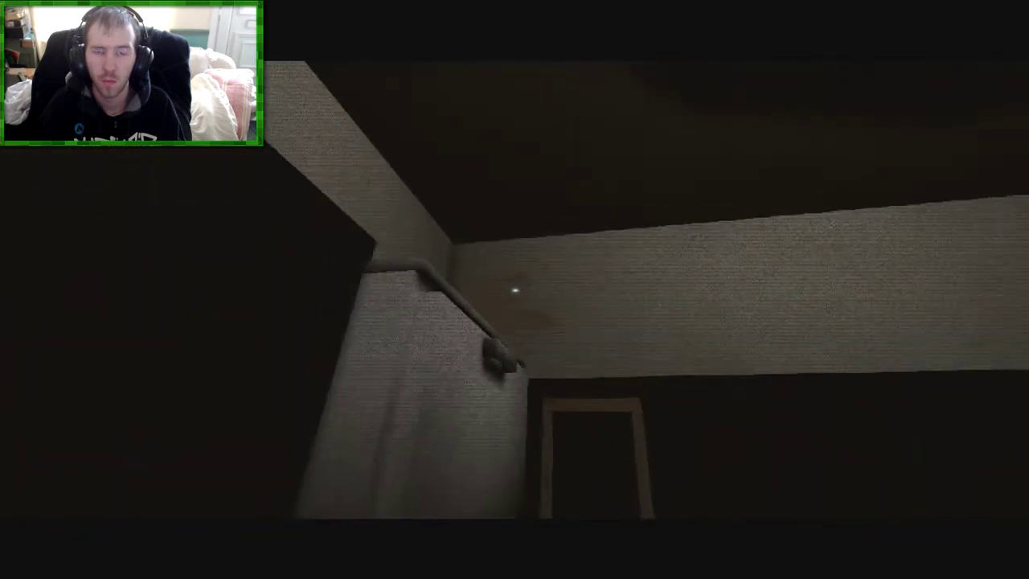
Pick up the teddy bear and walk past the stools toward the dark wall.
{"action": "key", "text": "g"}
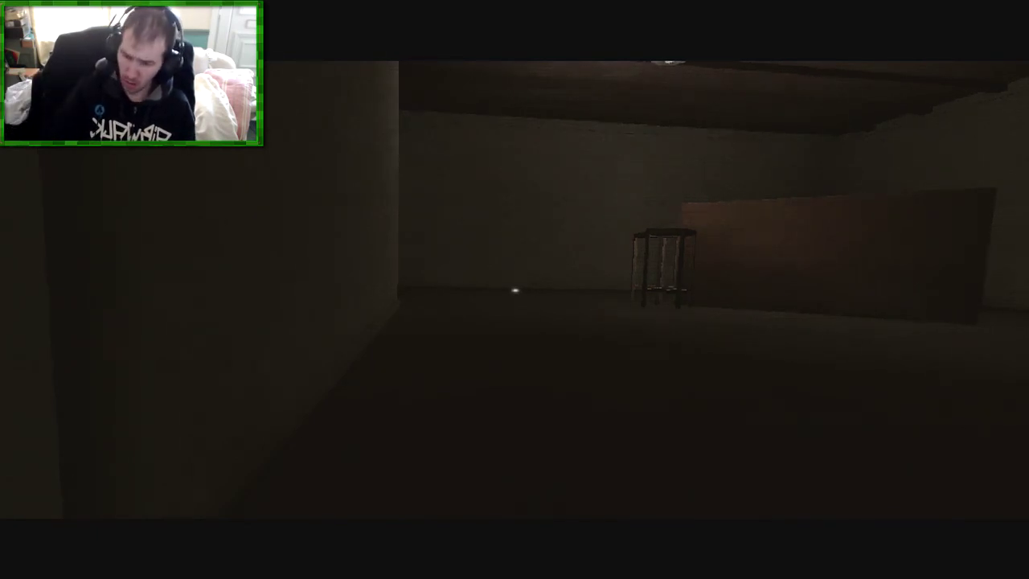
{"action": "key", "text": "w"}
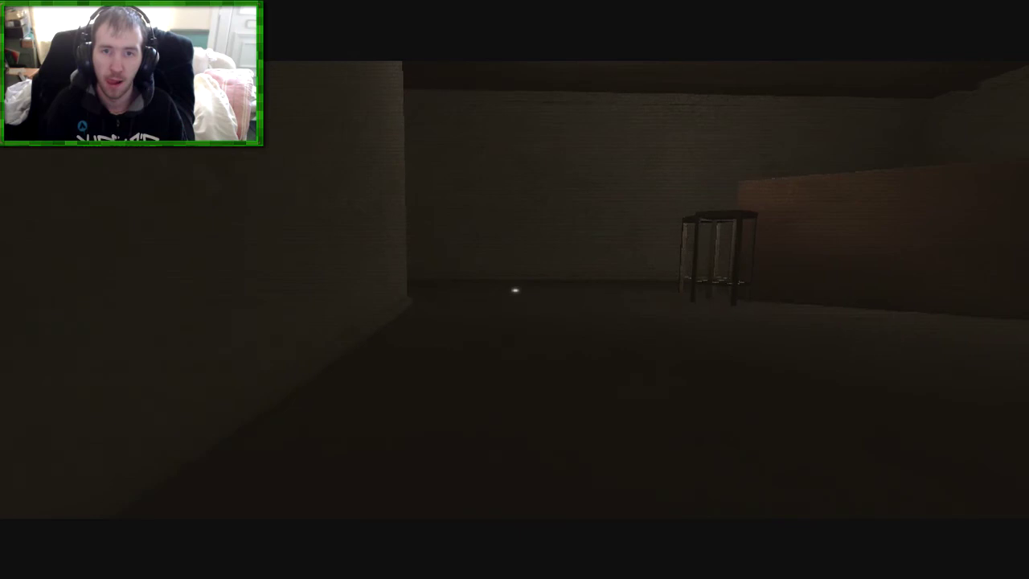
{"action": "key", "text": "w"}
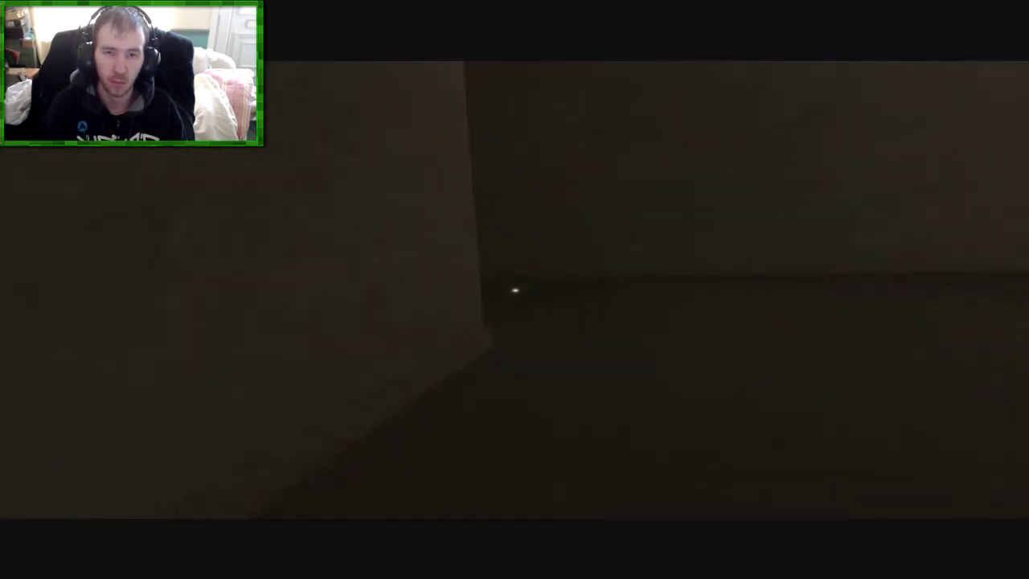
{"action": "key", "text": "w"}
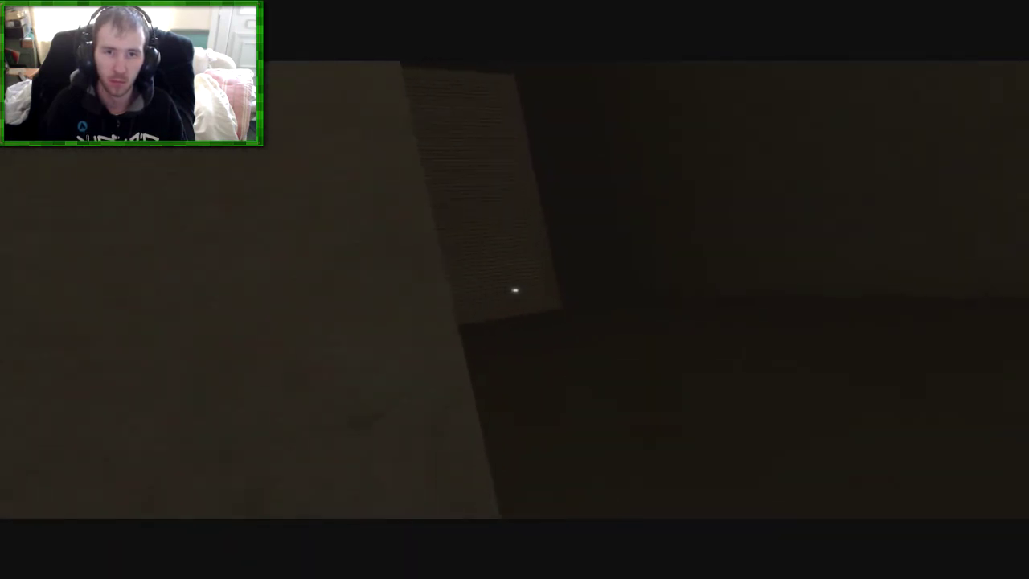
{"action": "key", "text": "w"}
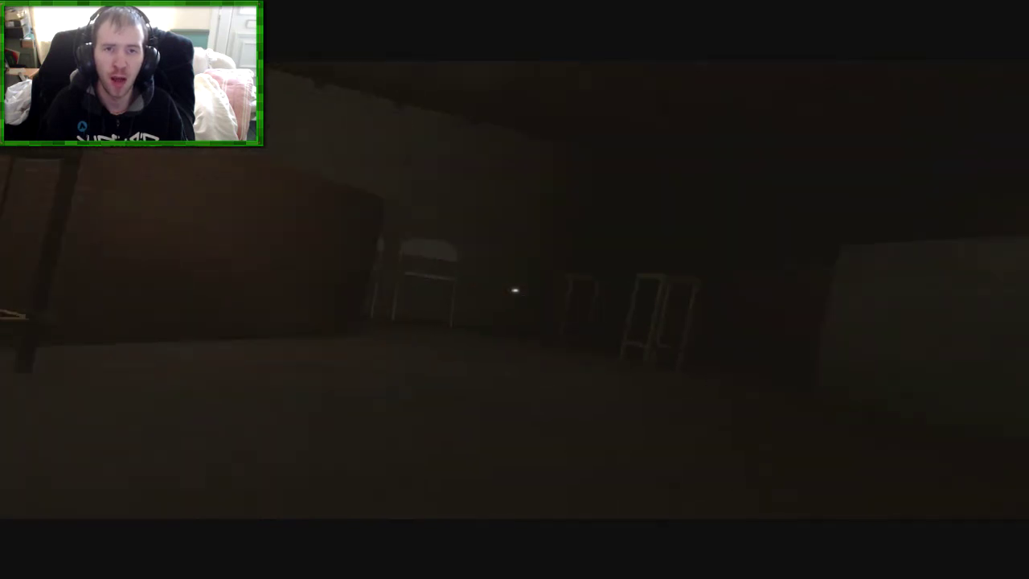
{"action": "key", "text": "w"}
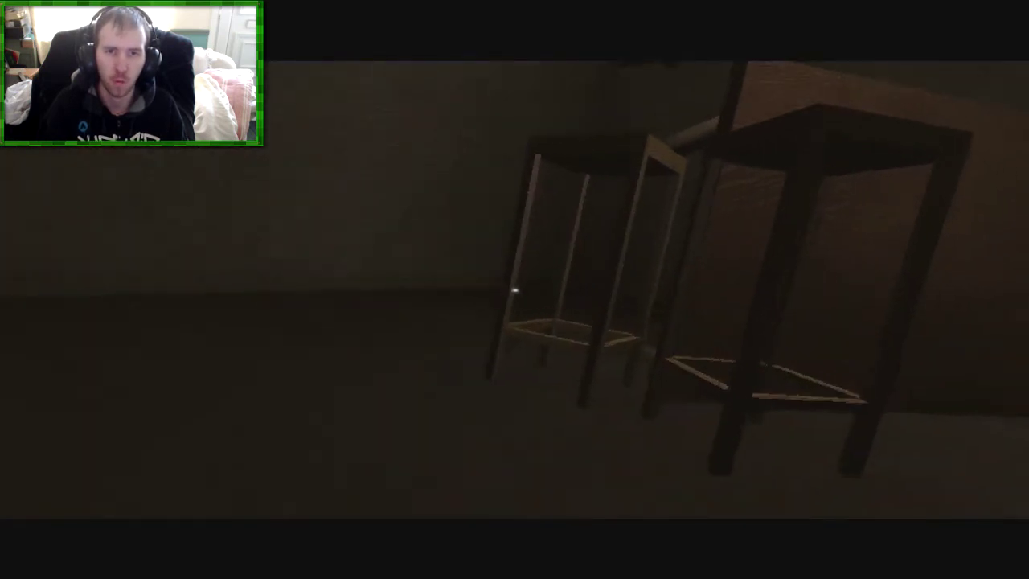
{"action": "key", "text": "w"}
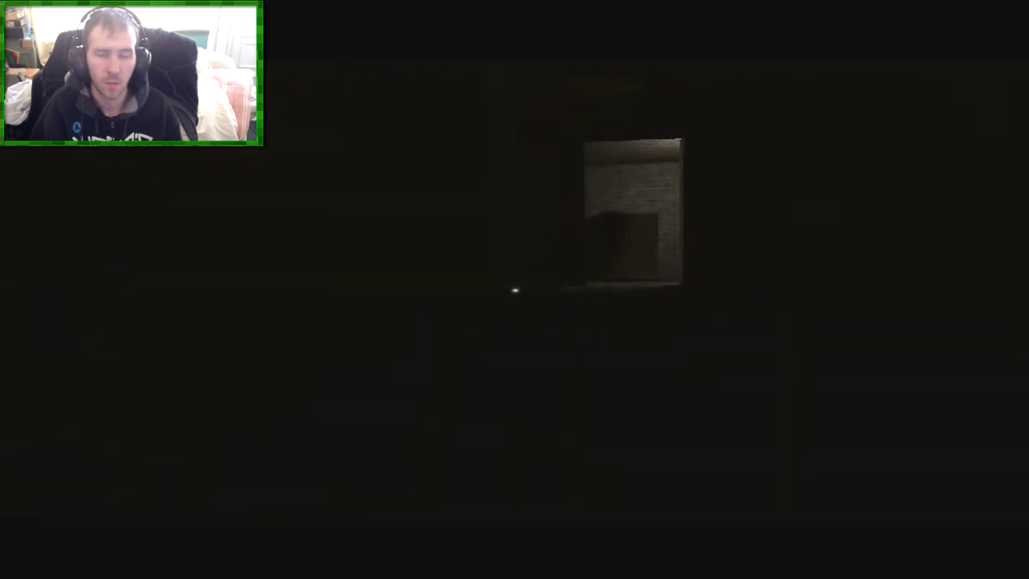
Save the game over the existing Level 1 (13:16-01/19) slot.
{"action": "key", "text": "Escape"}
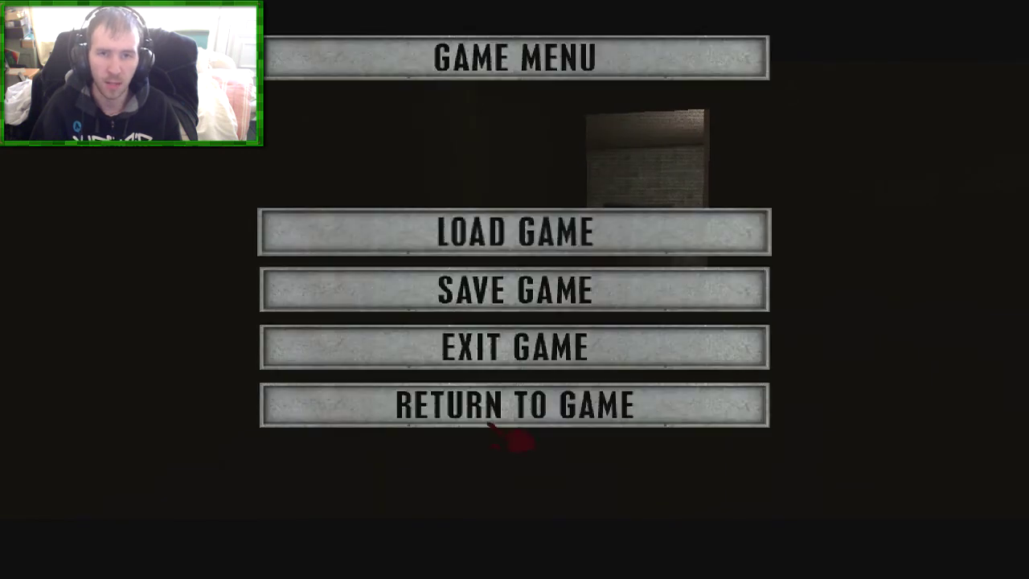
{"action": "left_click", "coordinate": [518, 301]}
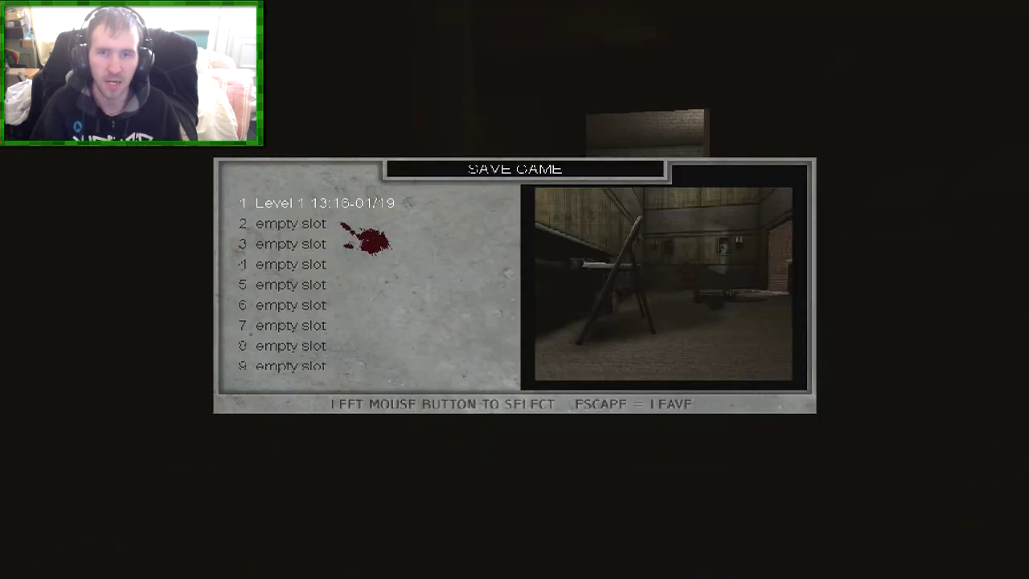
{"action": "left_click", "coordinate": [341, 207]}
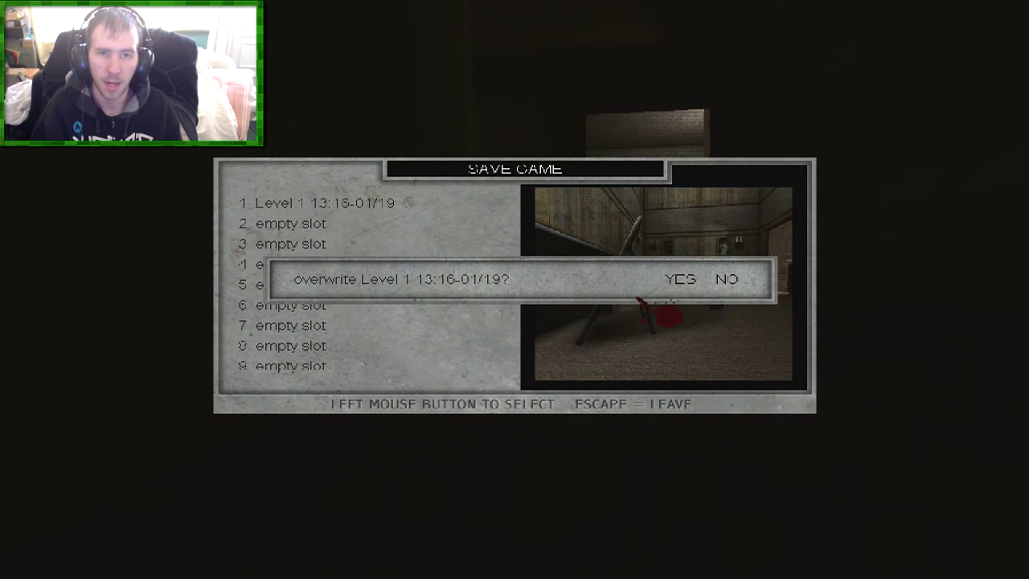
{"action": "left_click", "coordinate": [680, 279]}
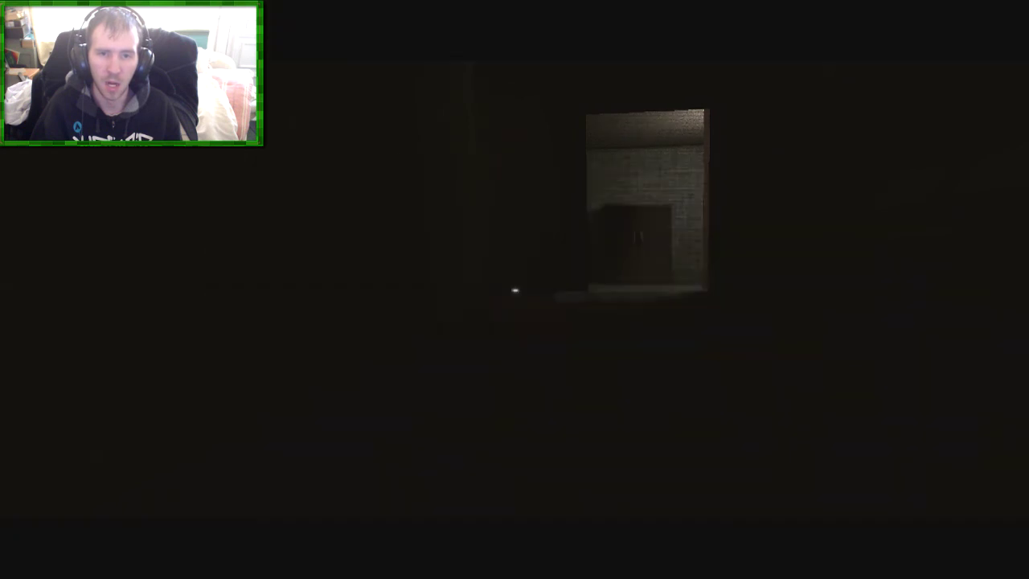
Walk past the dark figure into the room with the chair and box.
{"action": "key", "text": "w"}
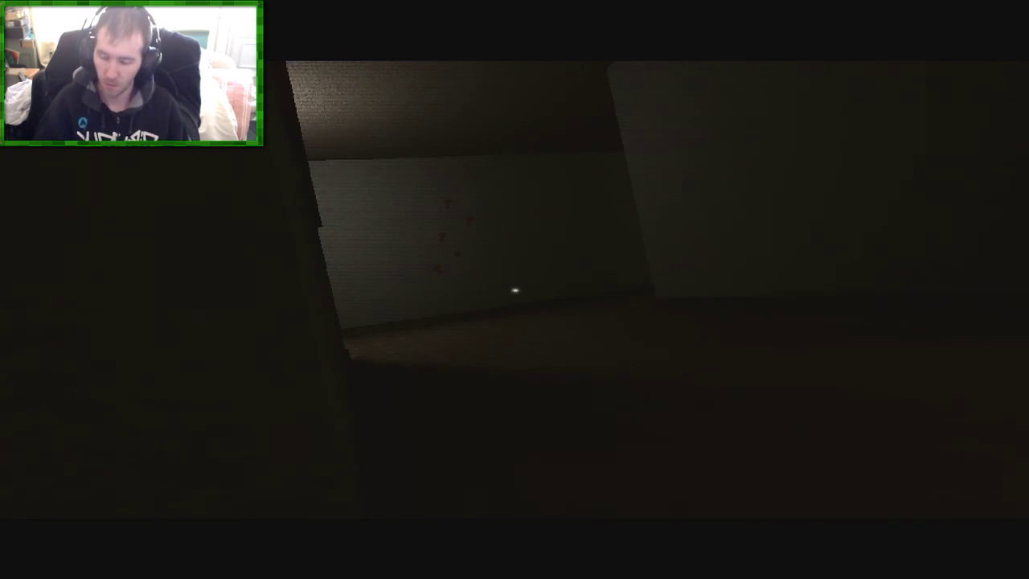
{"action": "key", "text": "w"}
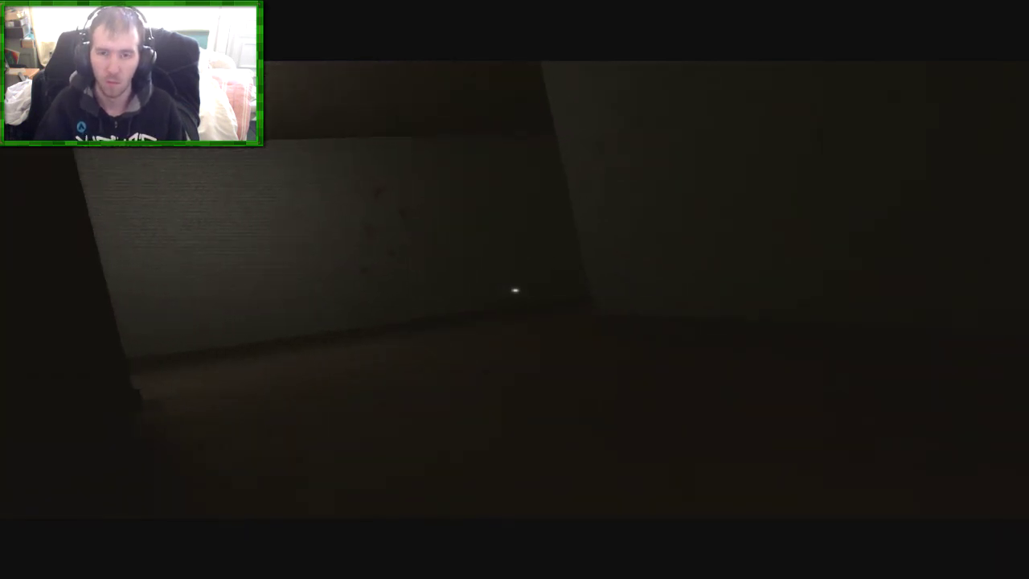
{"action": "key", "text": "w"}
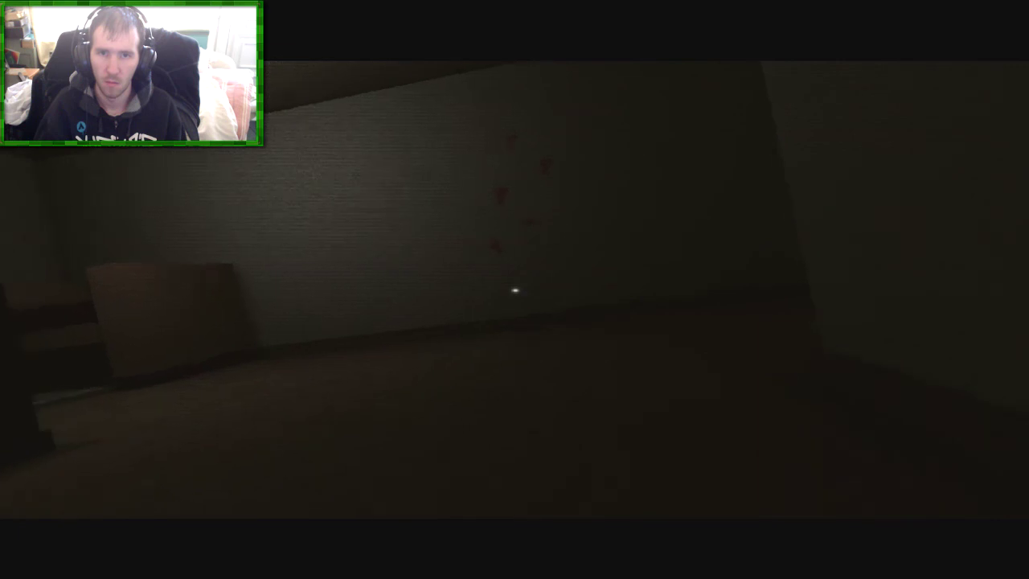
{"action": "key", "text": "w"}
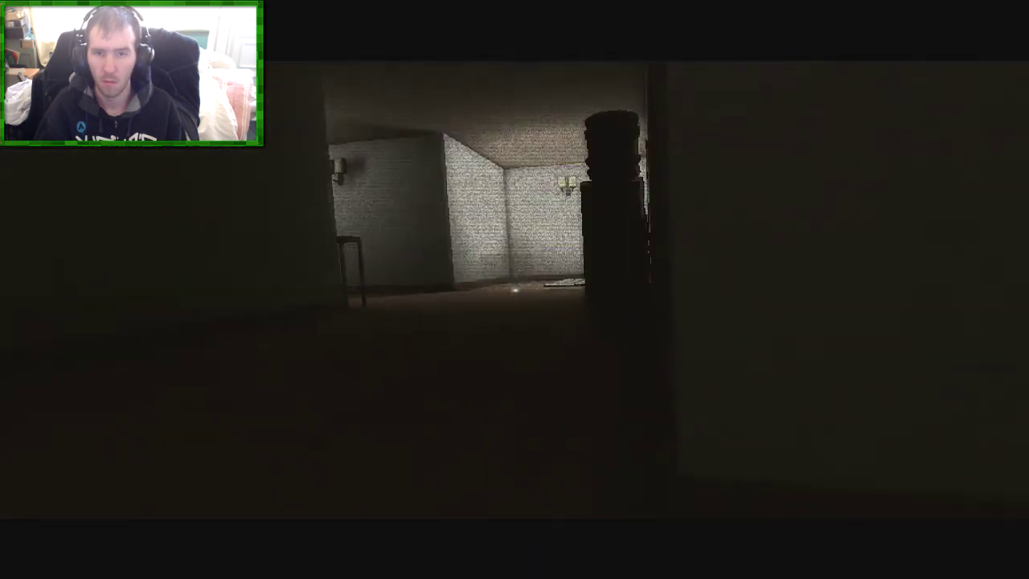
{"action": "key", "text": "w"}
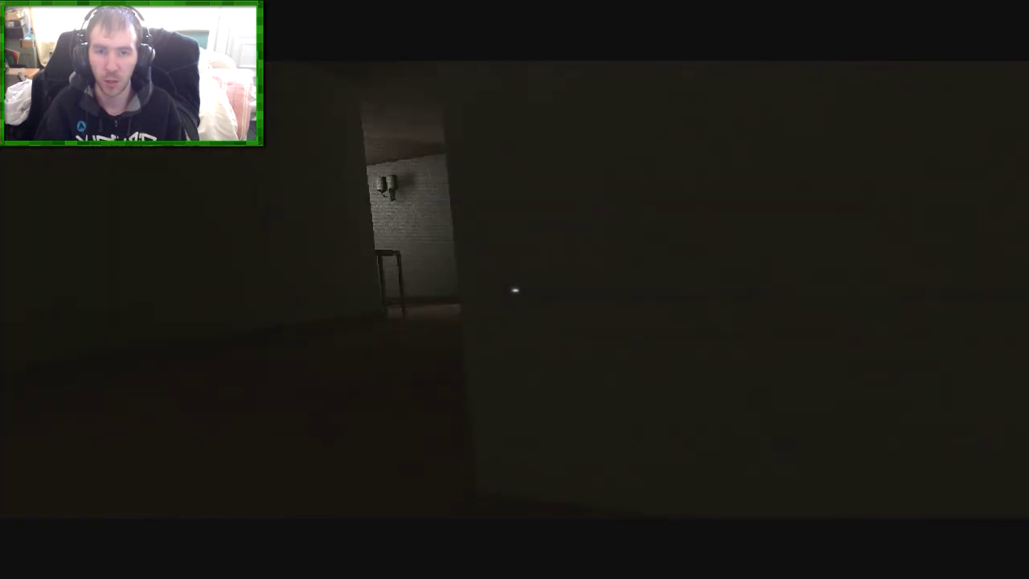
{"action": "key", "text": "w"}
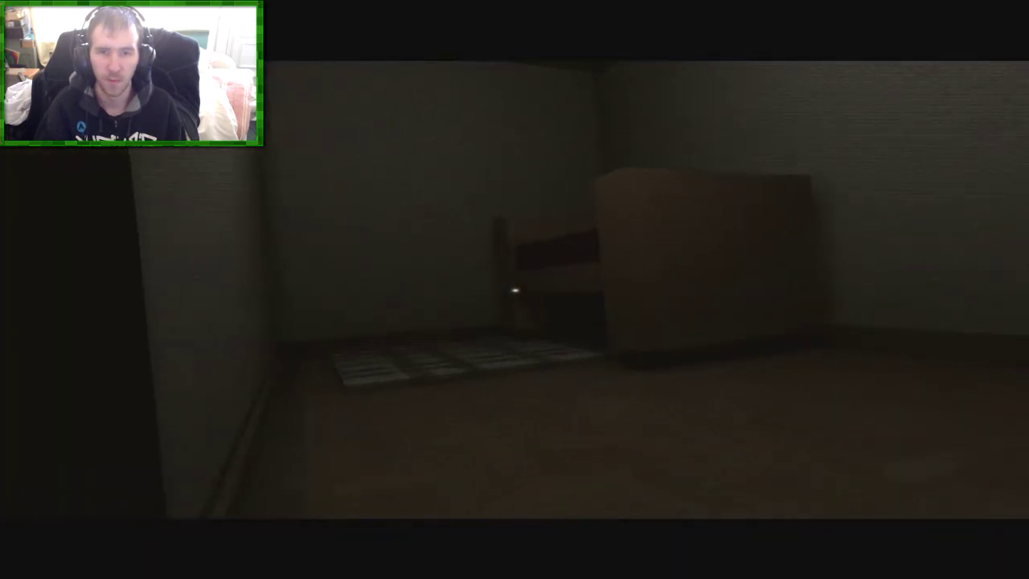
{"action": "key", "text": "w"}
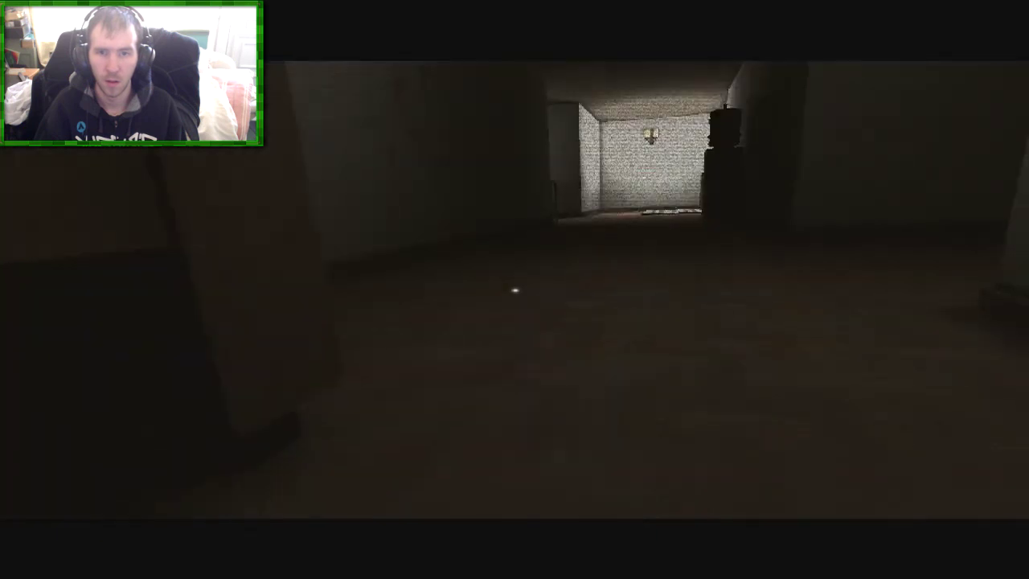
{"action": "key", "text": "w"}
Follow the lit hallway past the stool into the attic room, facing the dark doorway.
{"action": "key", "text": "w"}
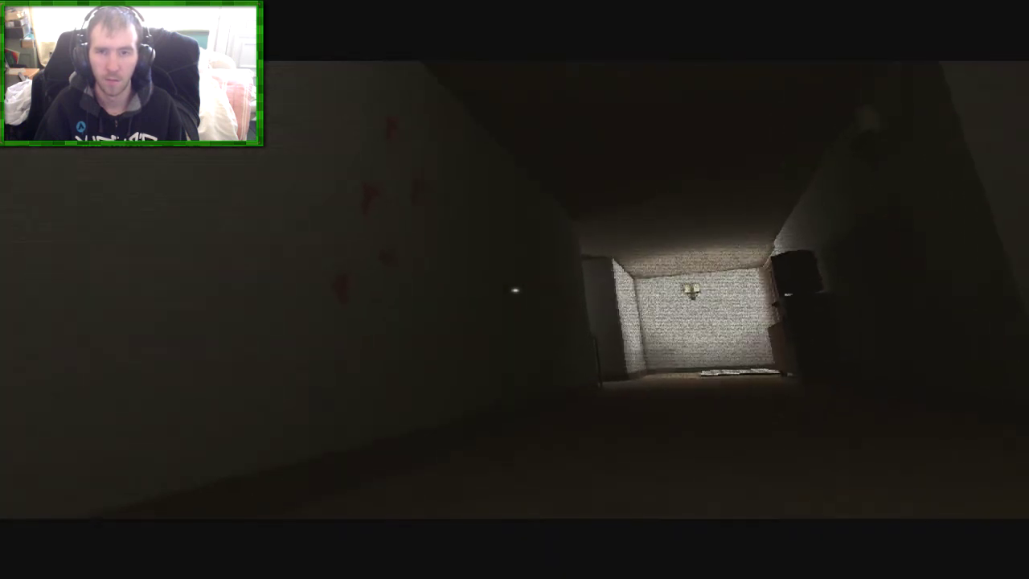
{"action": "key", "text": "w"}
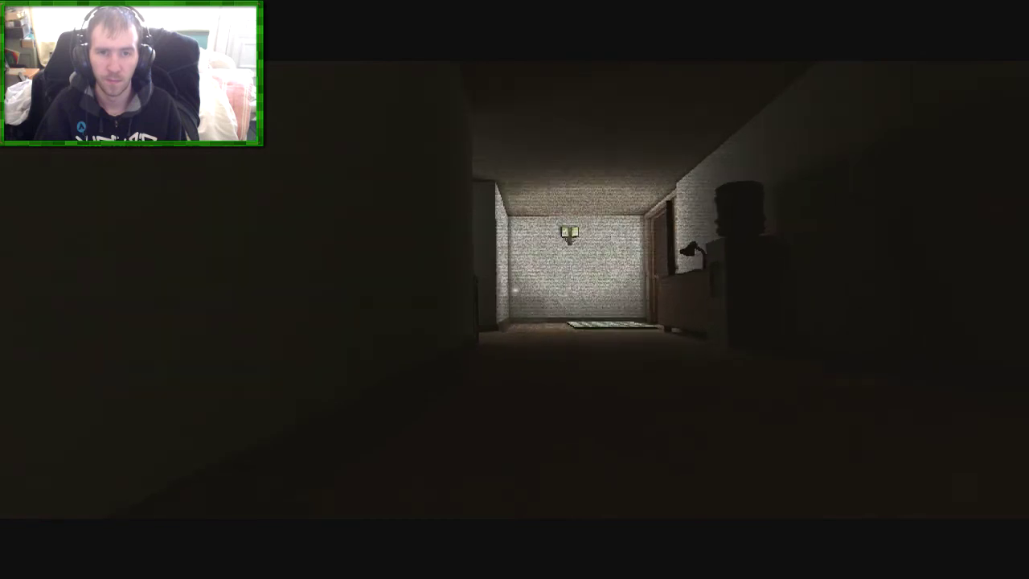
{"action": "key", "text": "w"}
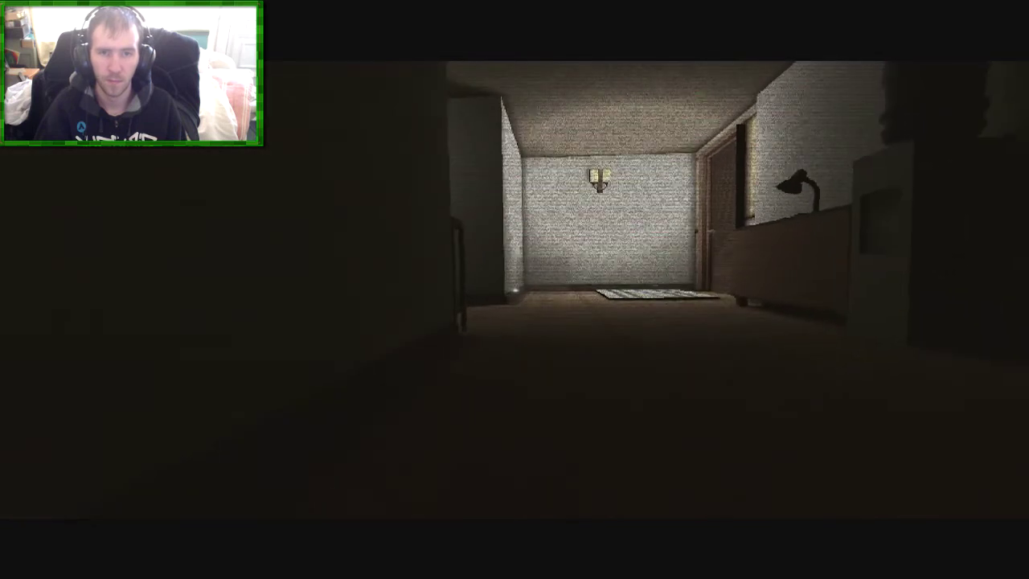
{"action": "key", "text": "w"}
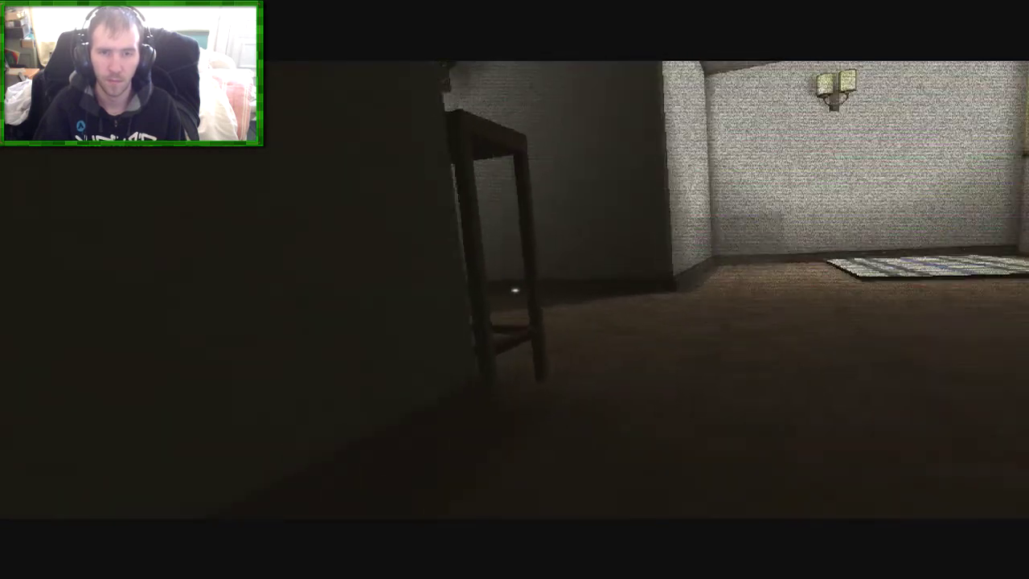
{"action": "key", "text": "w"}
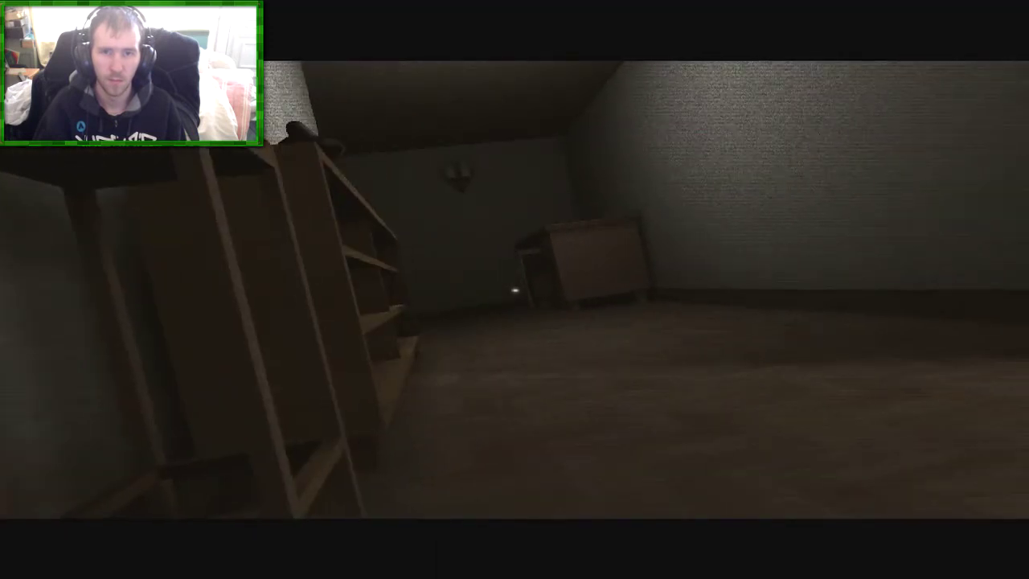
{"action": "key", "text": "w"}
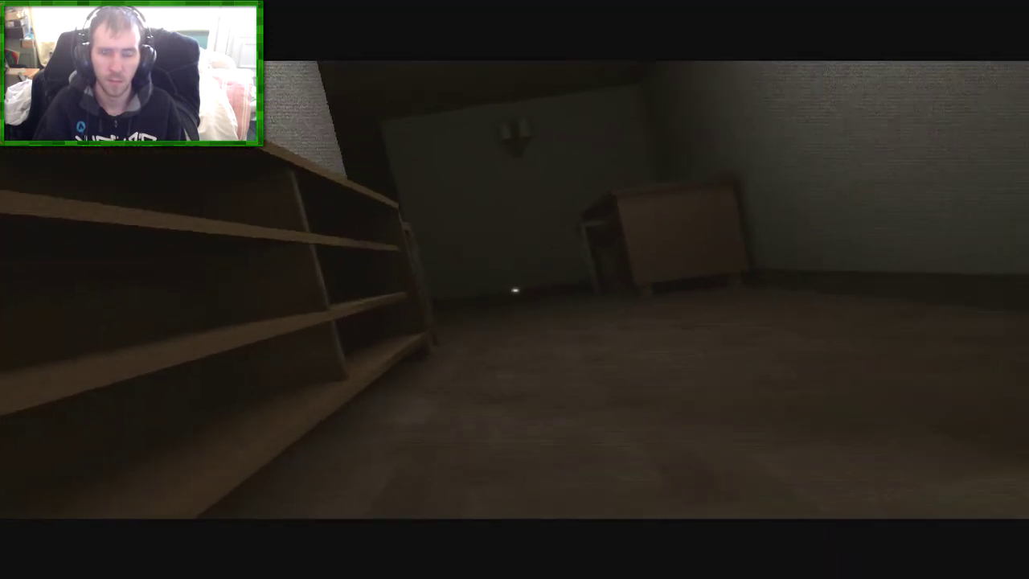
{"action": "key", "text": "w"}
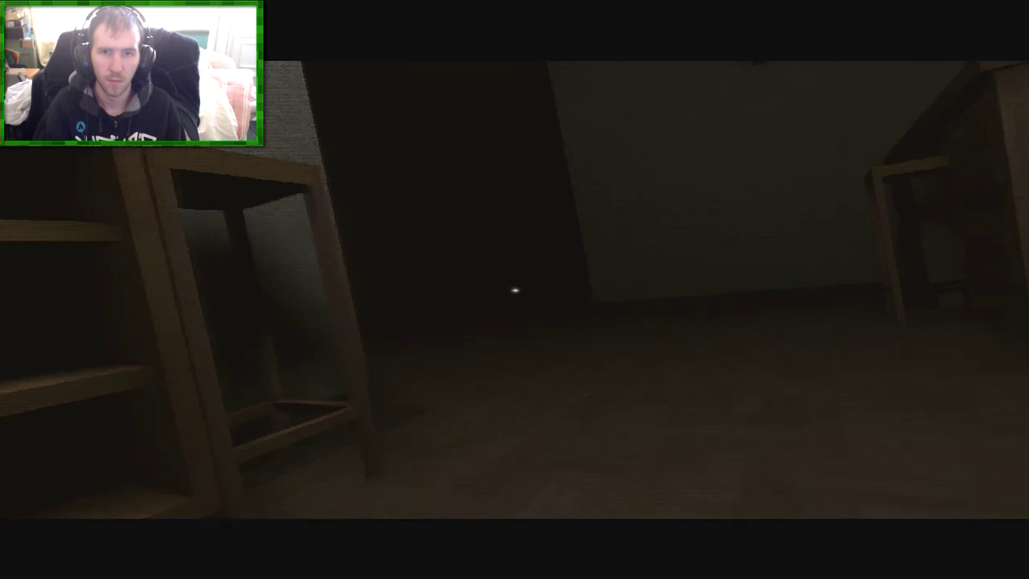
{"action": "key", "text": "w"}
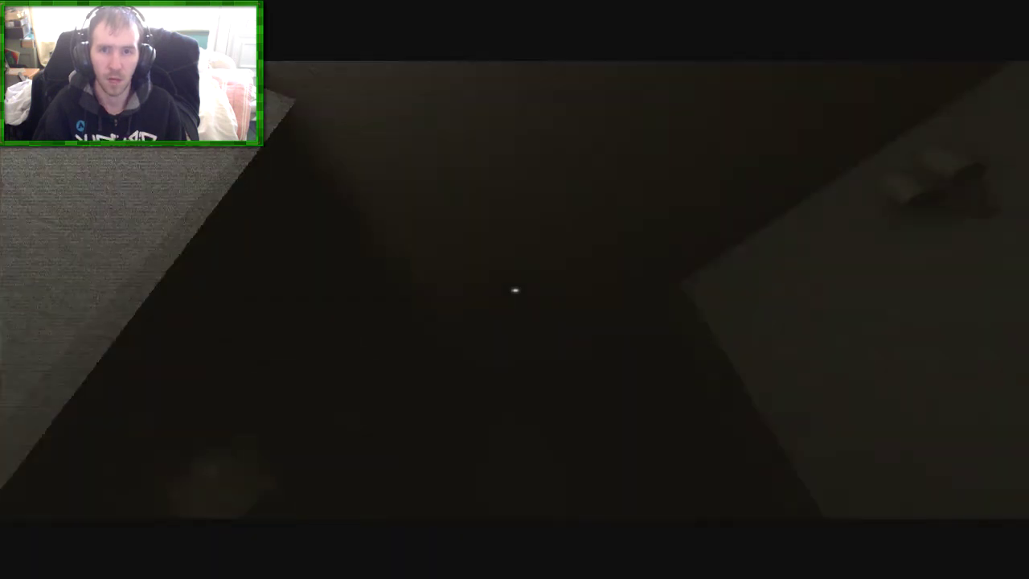
{"action": "key", "text": "w"}
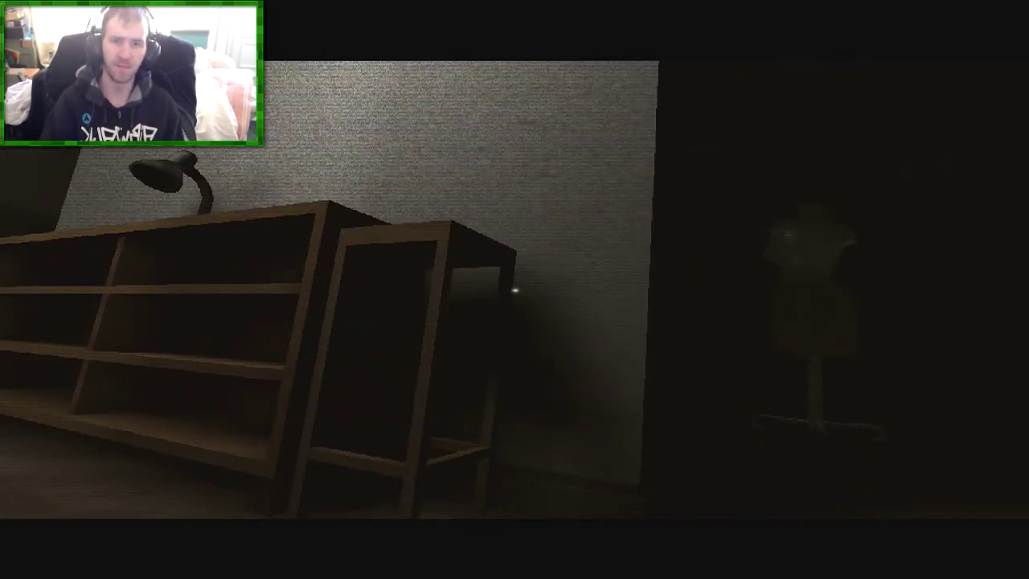
{"action": "key", "text": "w"}
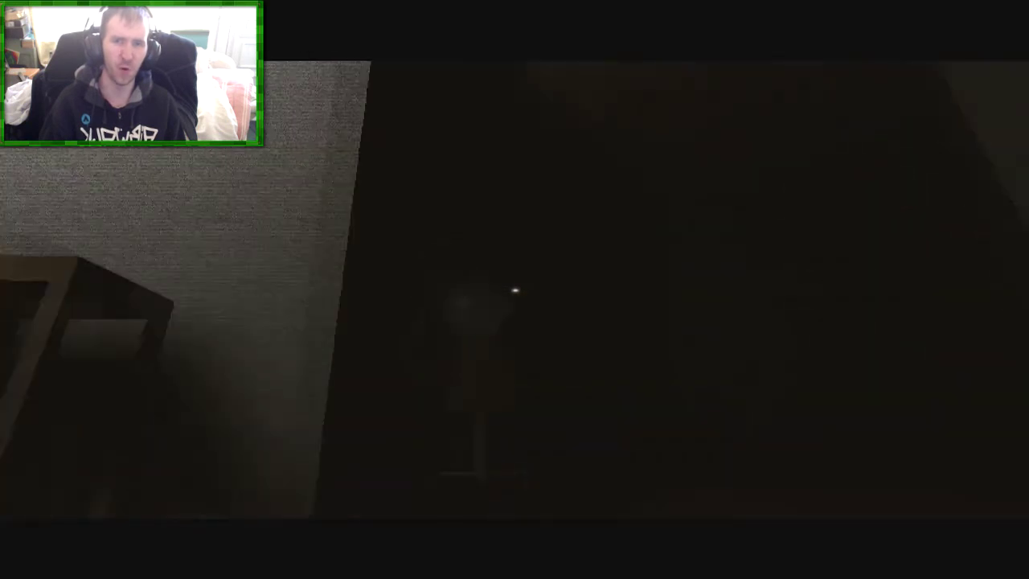
{"action": "key", "text": "w"}
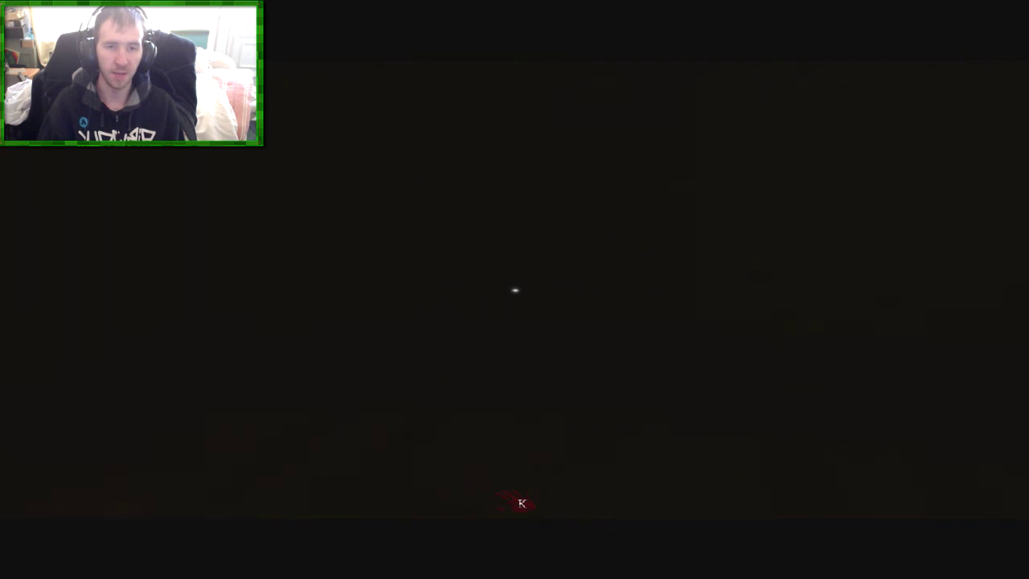
Walk through the lit rooms past the dresser and stool to the wooden door.
{"action": "key", "text": "w"}
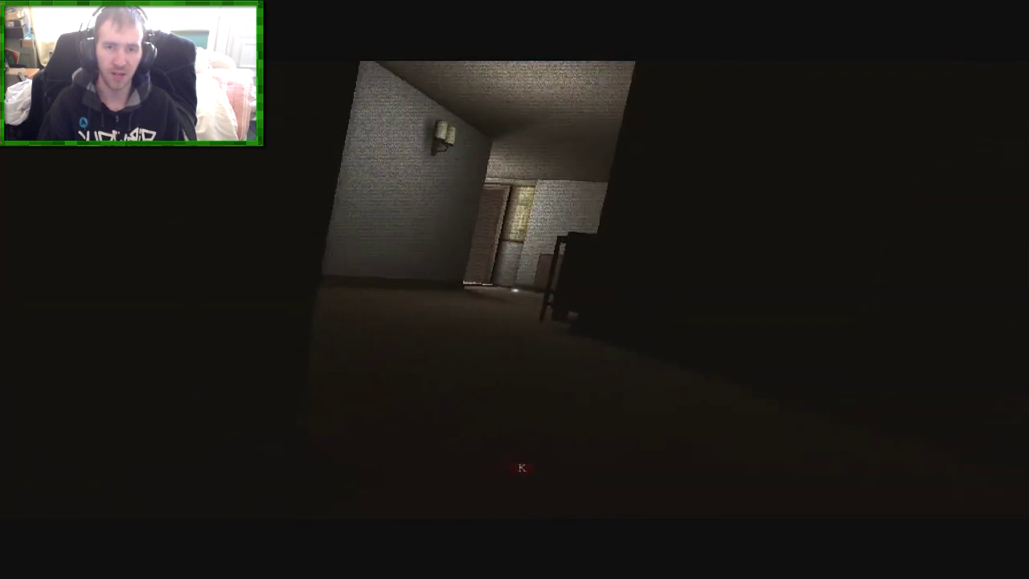
{"action": "key", "text": "w"}
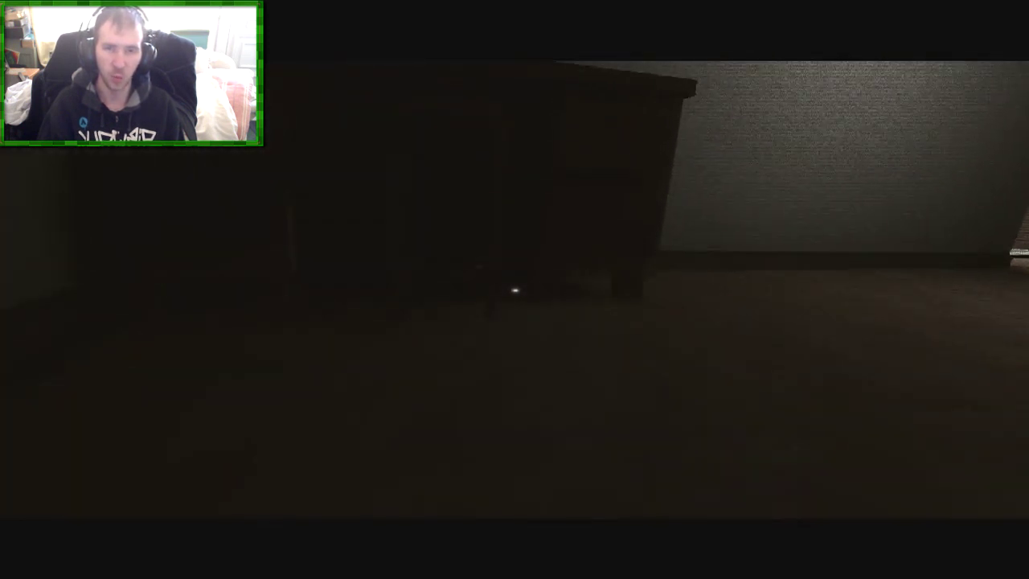
{"action": "key", "text": "w"}
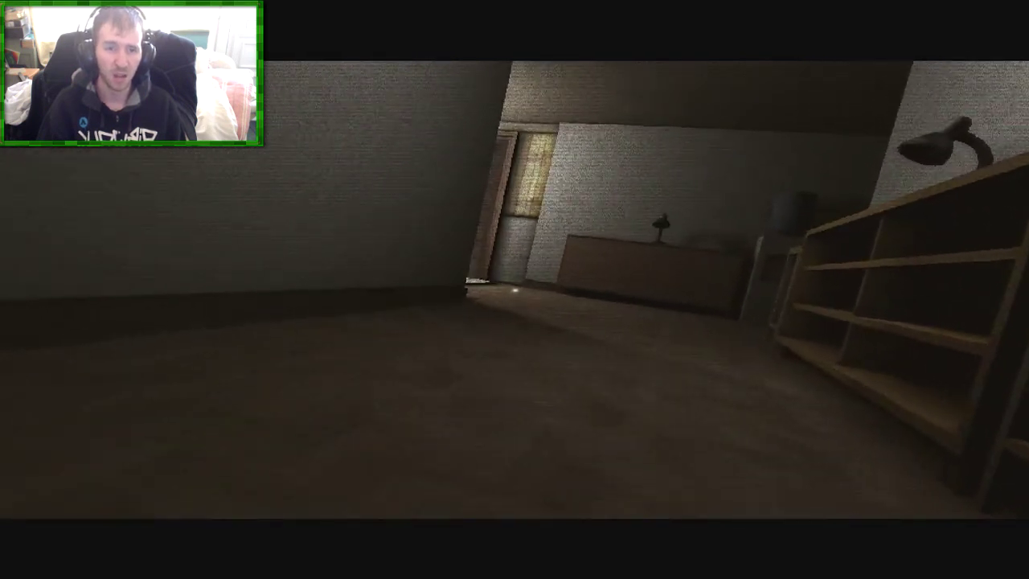
{"action": "key", "text": "w"}
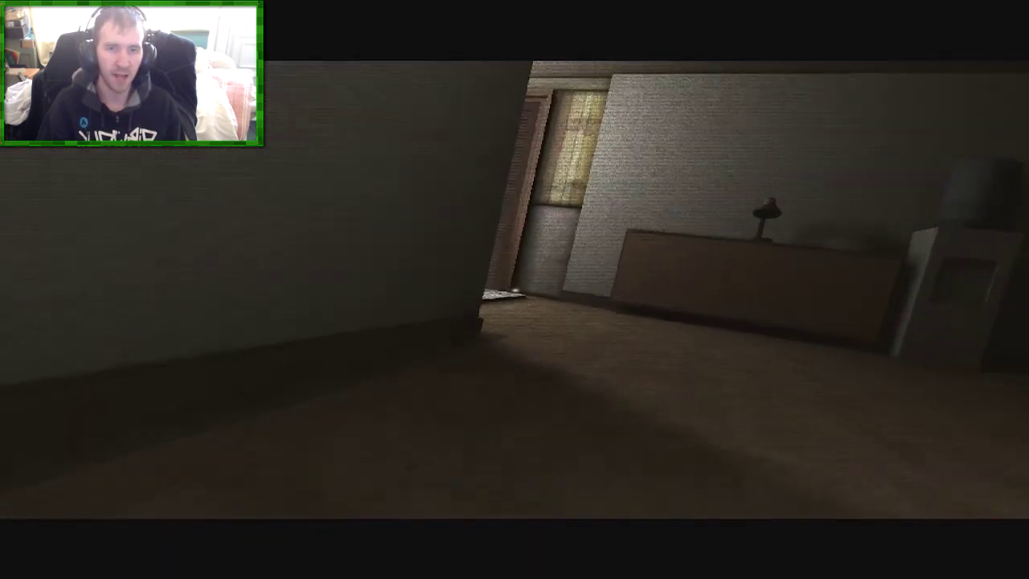
{"action": "key", "text": "w"}
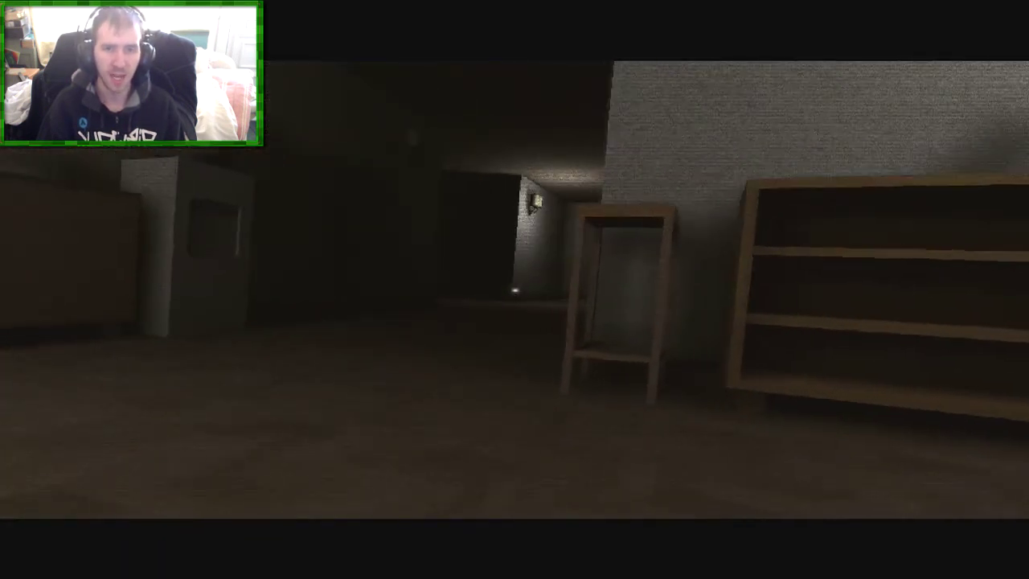
{"action": "key", "text": "w"}
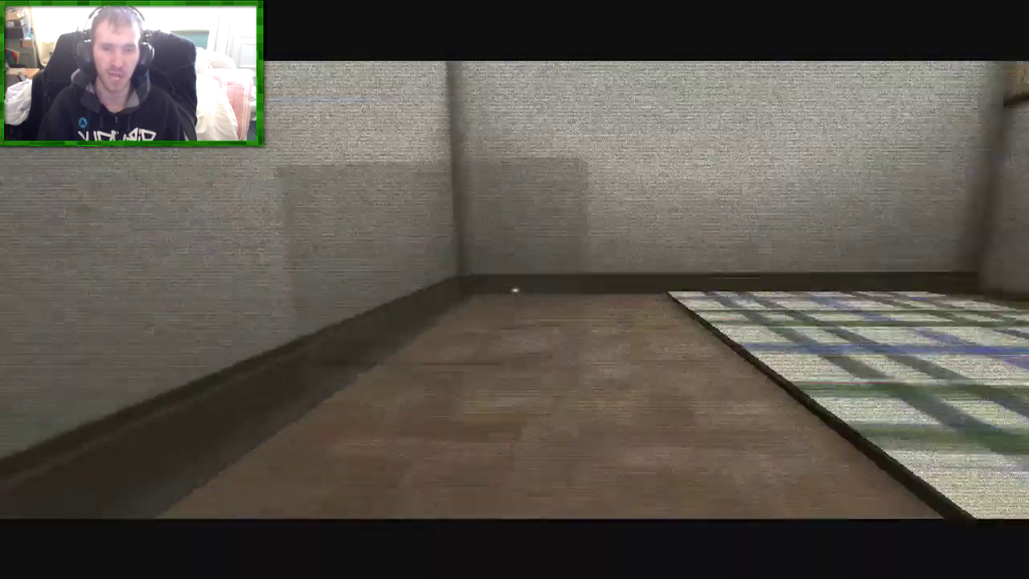
{"action": "key", "text": "w"}
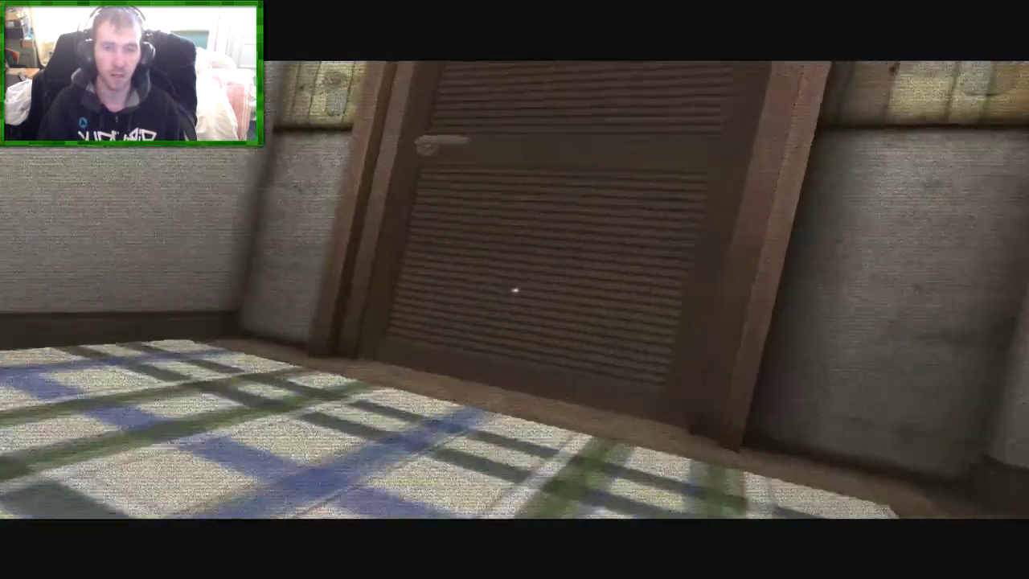
{"action": "key", "text": "w"}
Open the wooden door and creep past the rocking chairs toward the bed.
{"action": "left_click", "coordinate": [515, 289]}
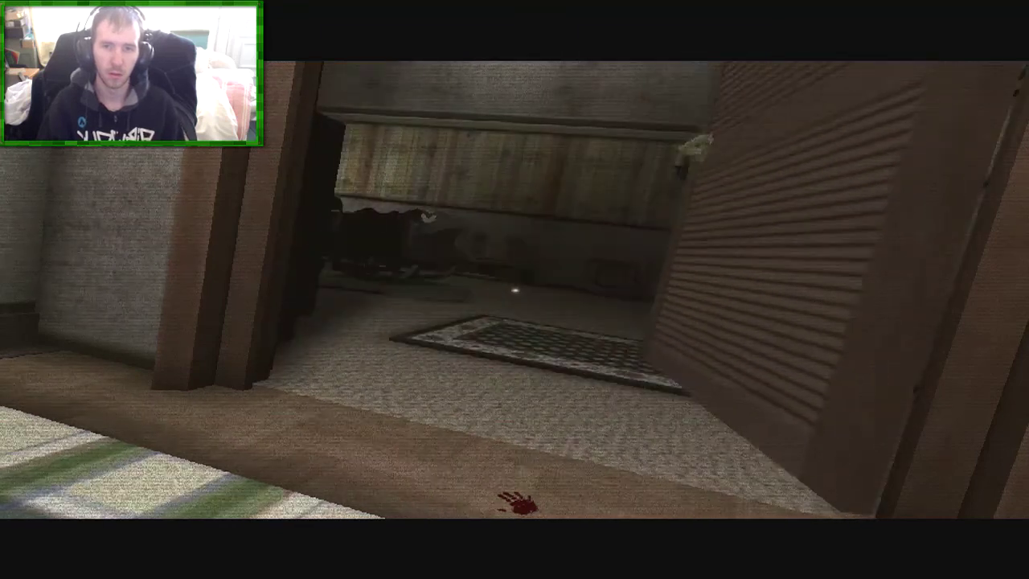
{"action": "key", "text": "w"}
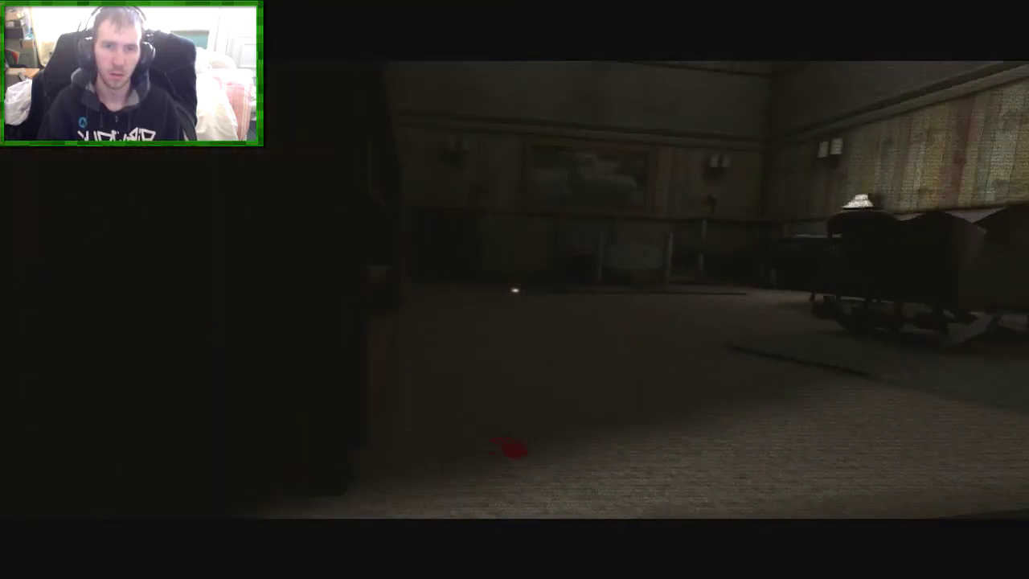
{"action": "key", "text": "w"}
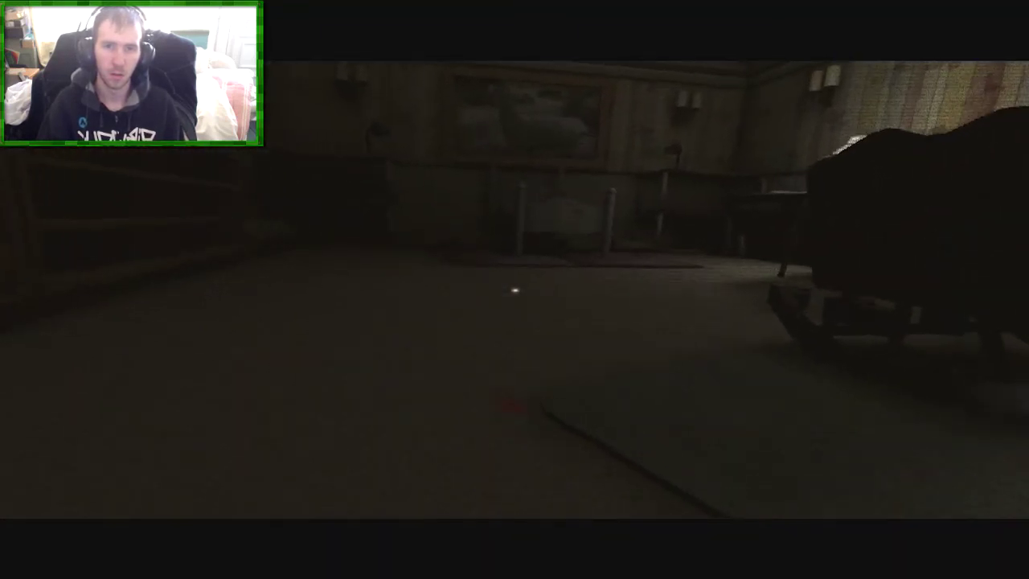
{"action": "key", "text": "w"}
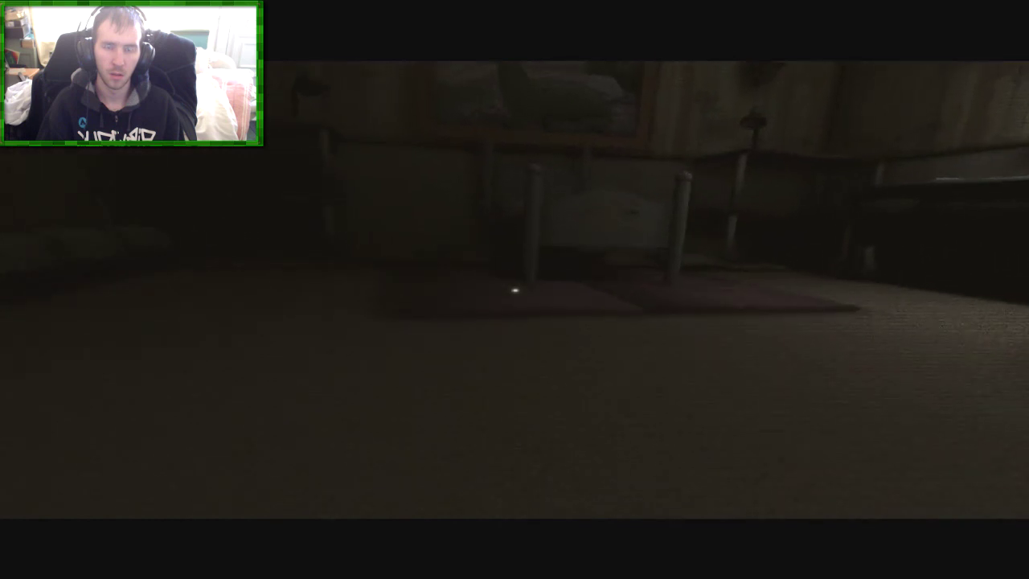
{"action": "key", "text": "w"}
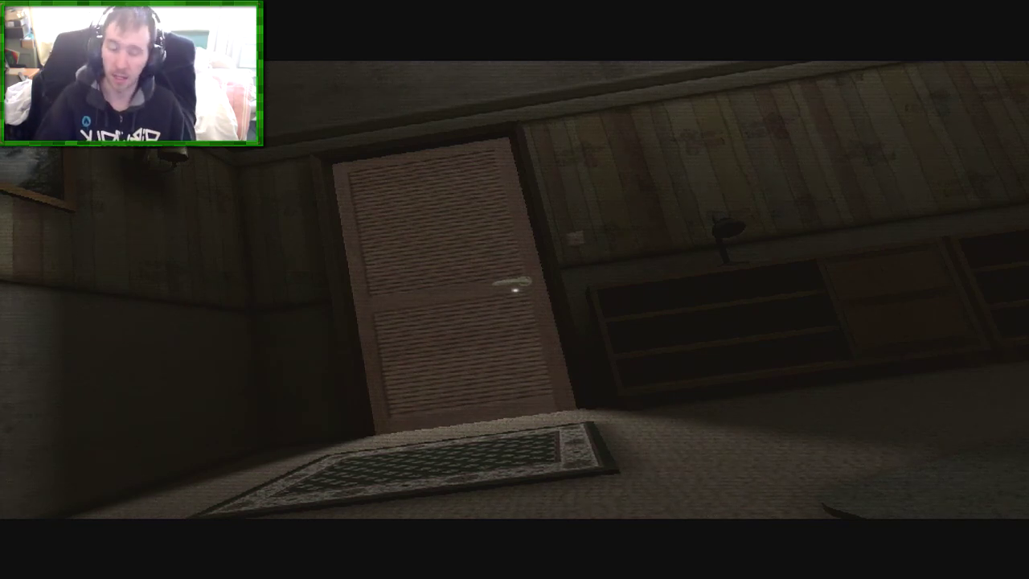
Pause the game with Escape to bring up the Game Menu.
{"action": "key", "text": "Escape"}
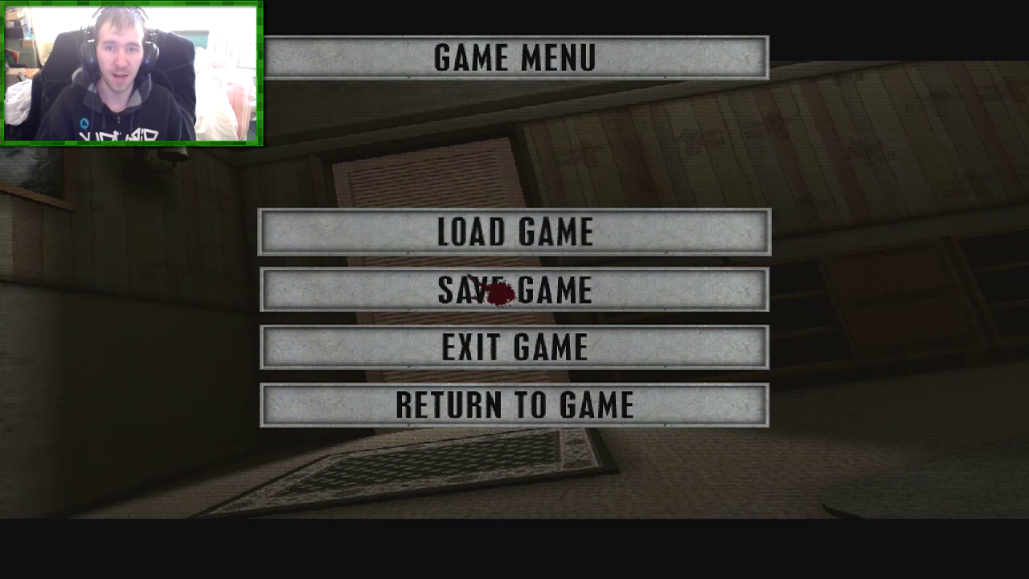
Save over the Level 1 slot, then reopen the menu and choose Exit Game.
{"action": "left_click", "coordinate": [499, 293]}
{"action": "left_click", "coordinate": [352, 209]}
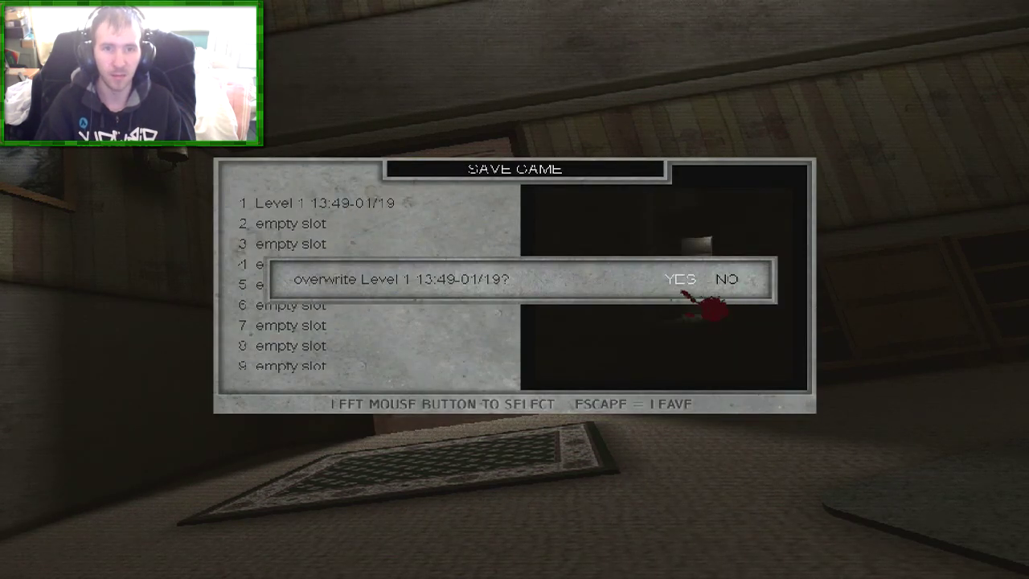
{"action": "left_click", "coordinate": [681, 281]}
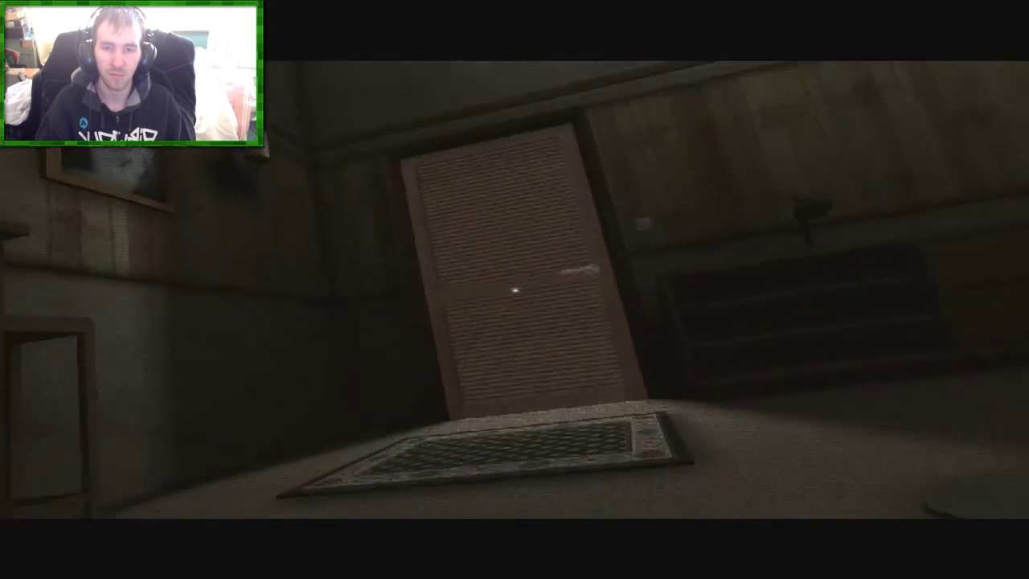
{"action": "key", "text": "Escape"}
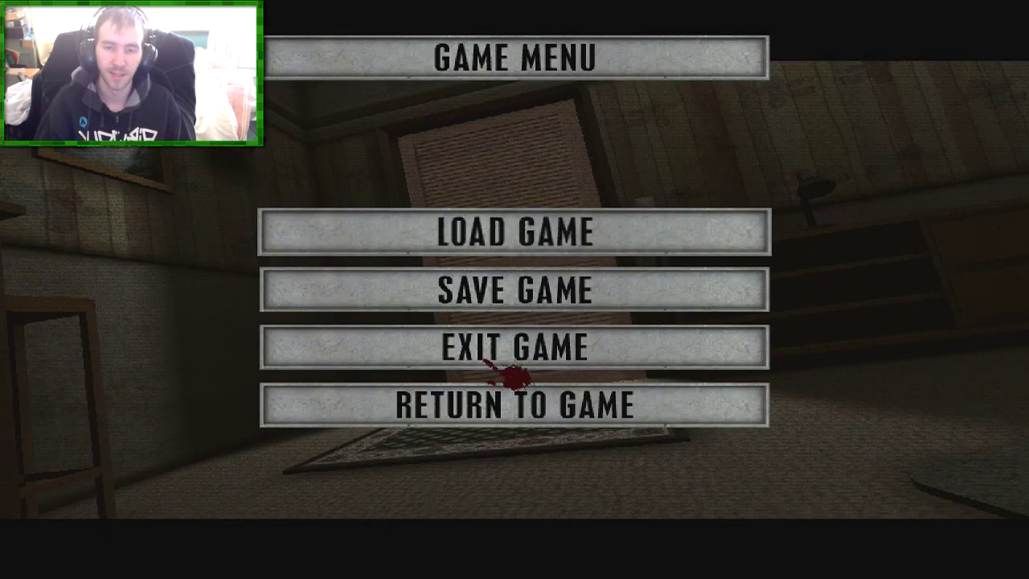
{"action": "left_click", "coordinate": [506, 404]}
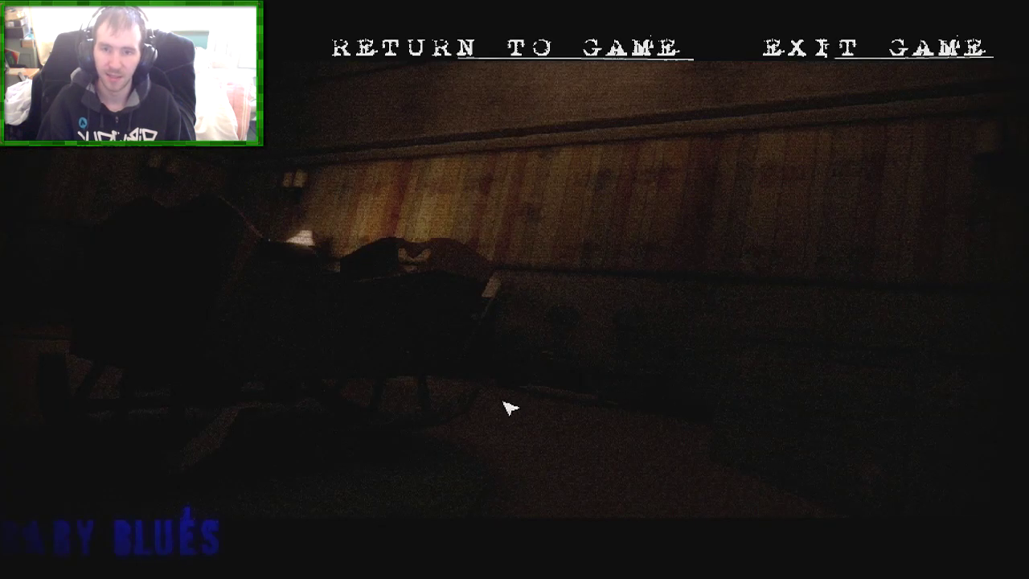